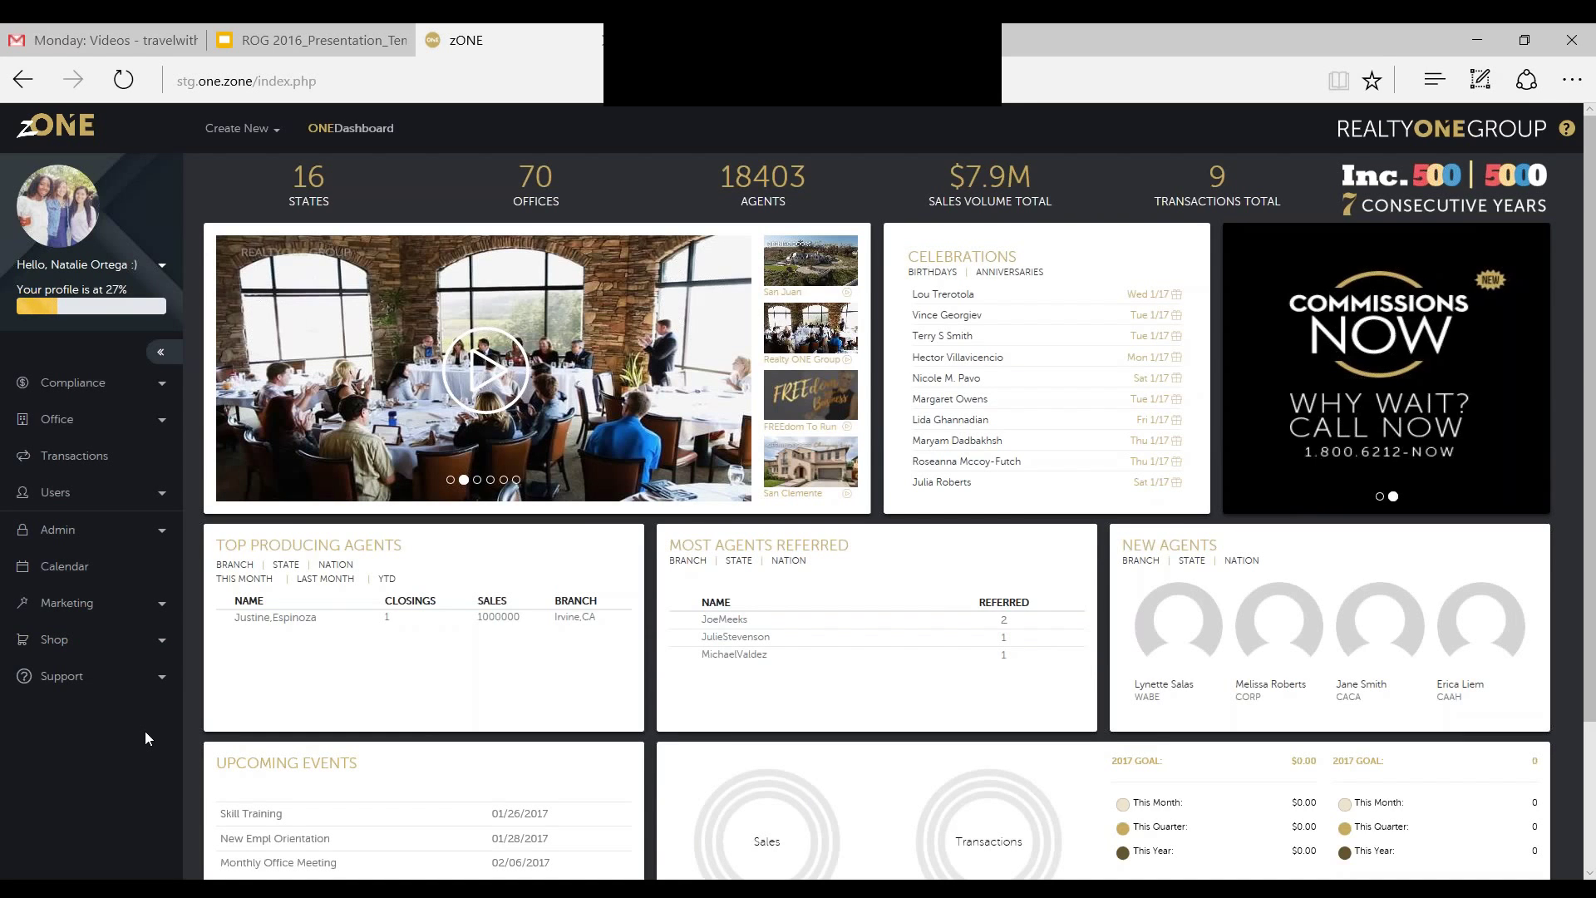
Open the private office occupants list for the Anaheim Office from the Admin private offices overview
click(159, 539)
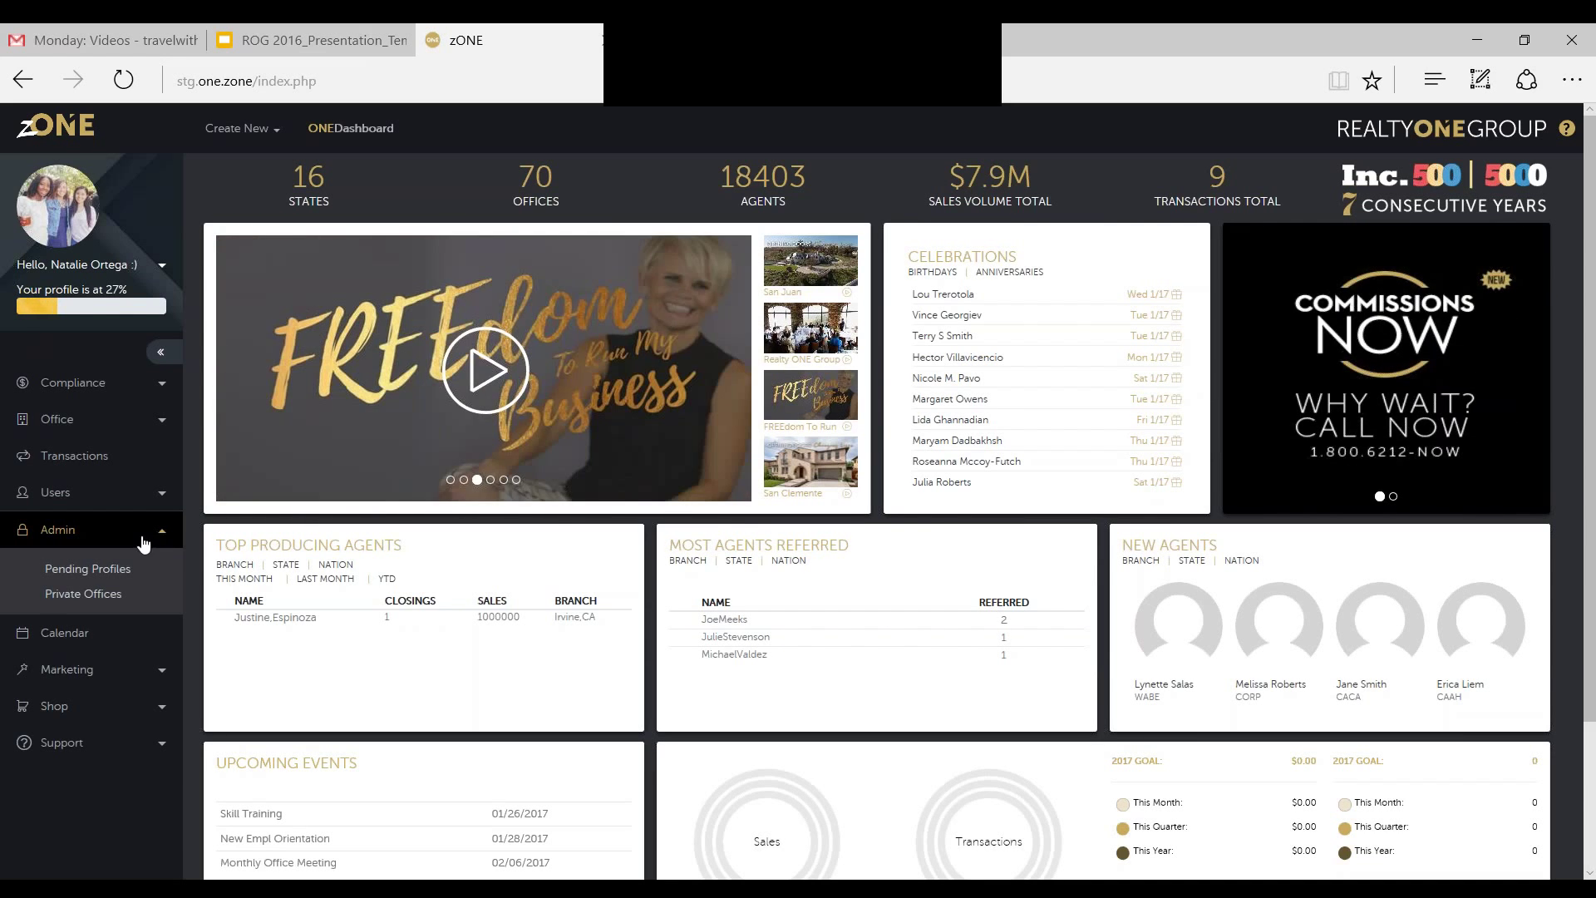
click(50, 595)
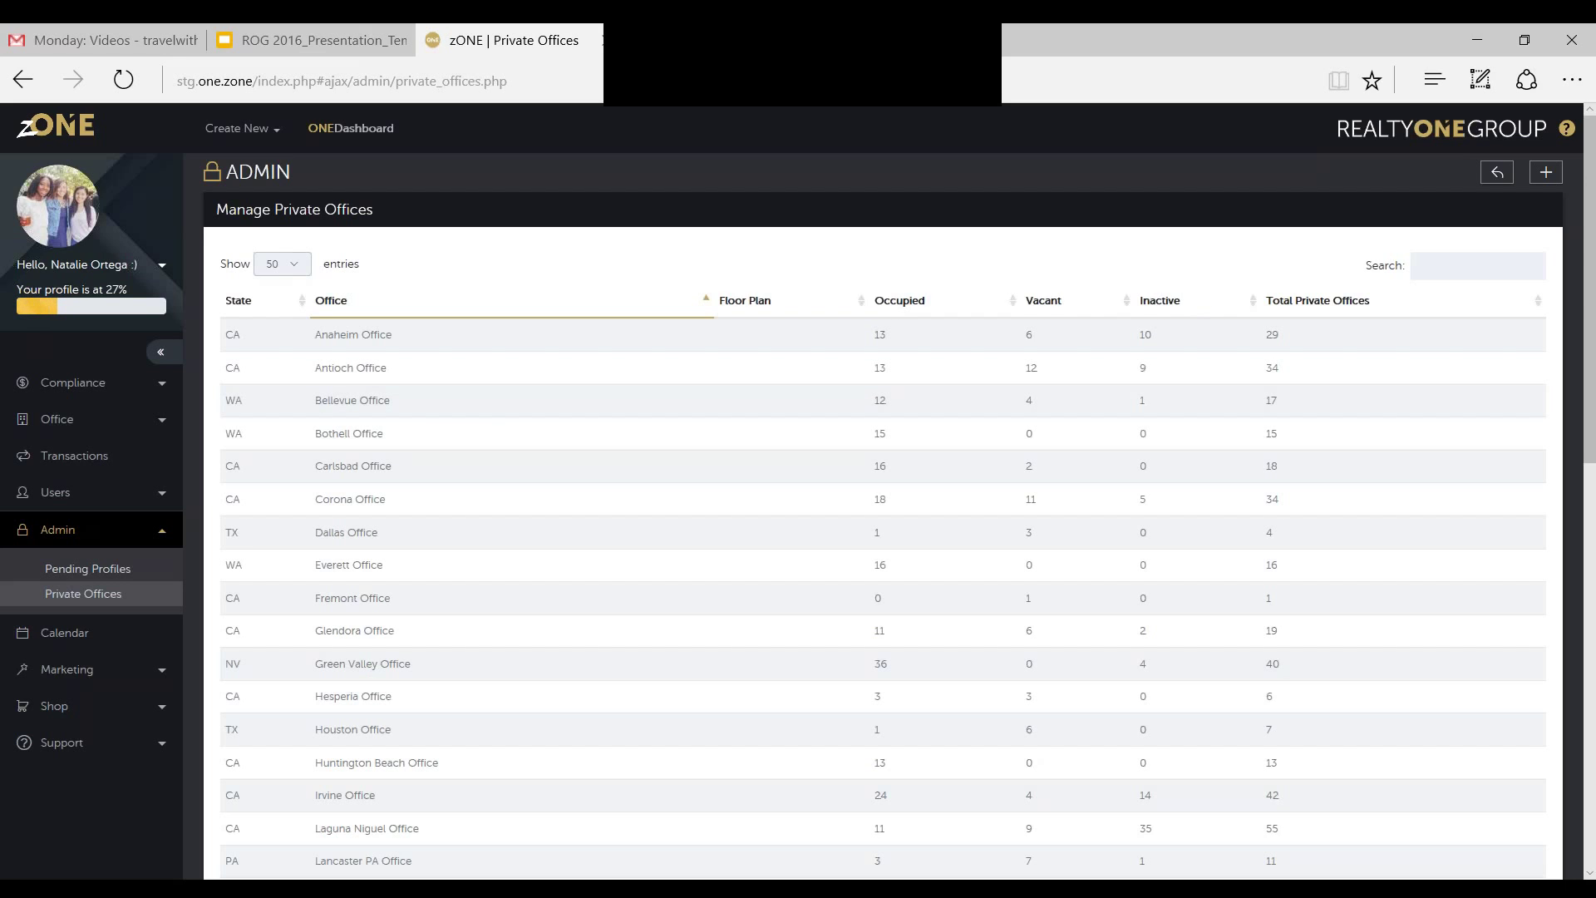
click(476, 334)
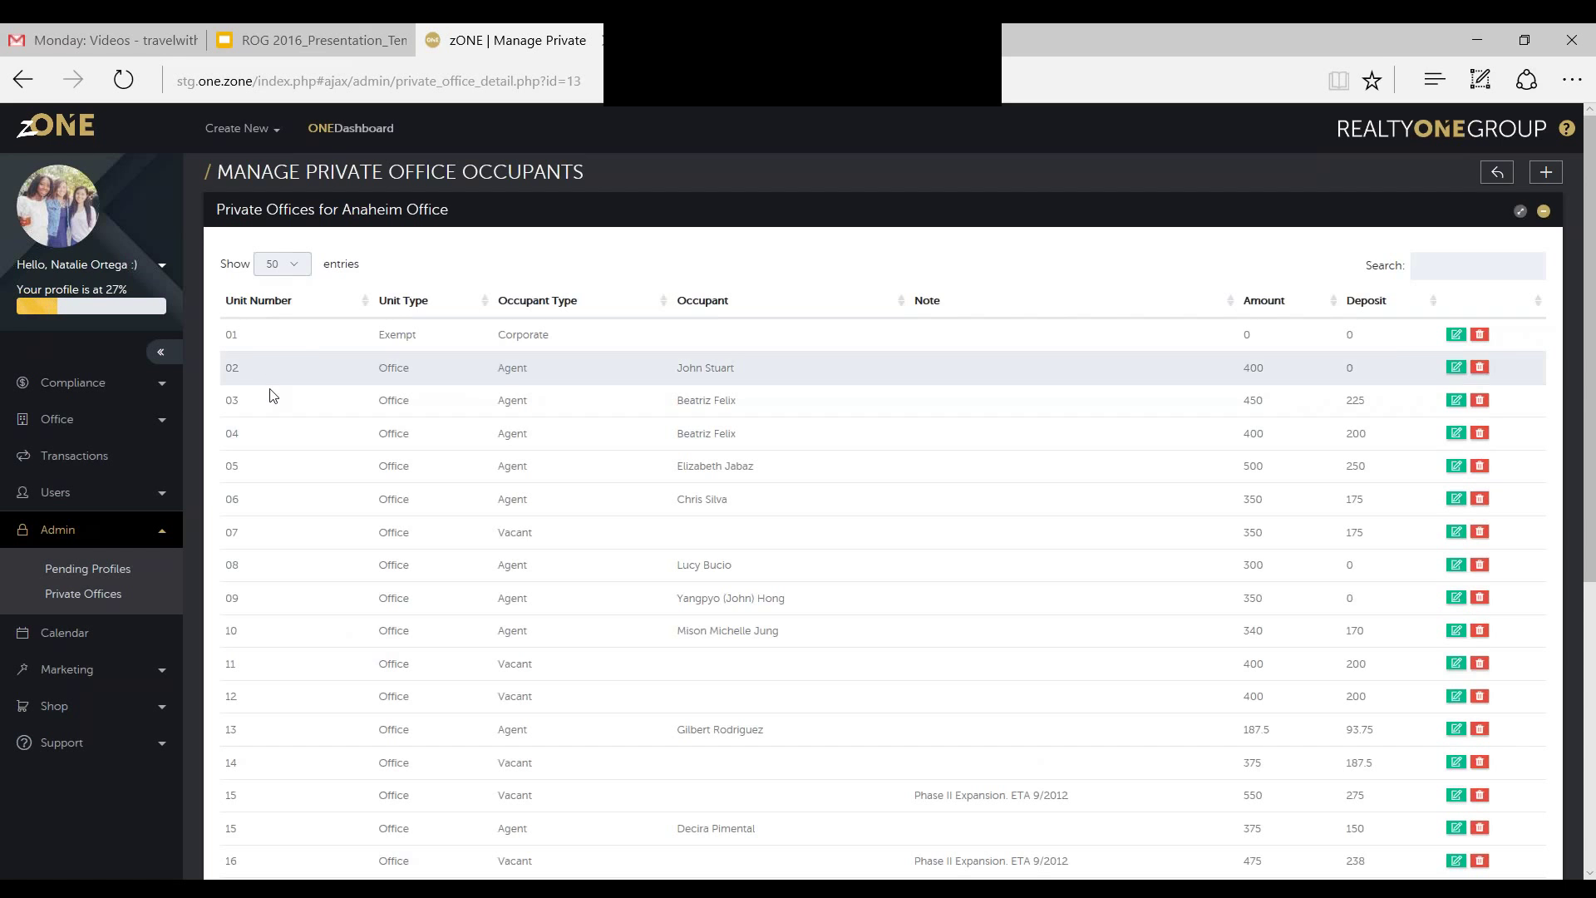
Examine the Anaheim Office unit list from the first to the last unit, including types, occupants, notes, amounts and deposits
scroll(275, 349, down, 6)
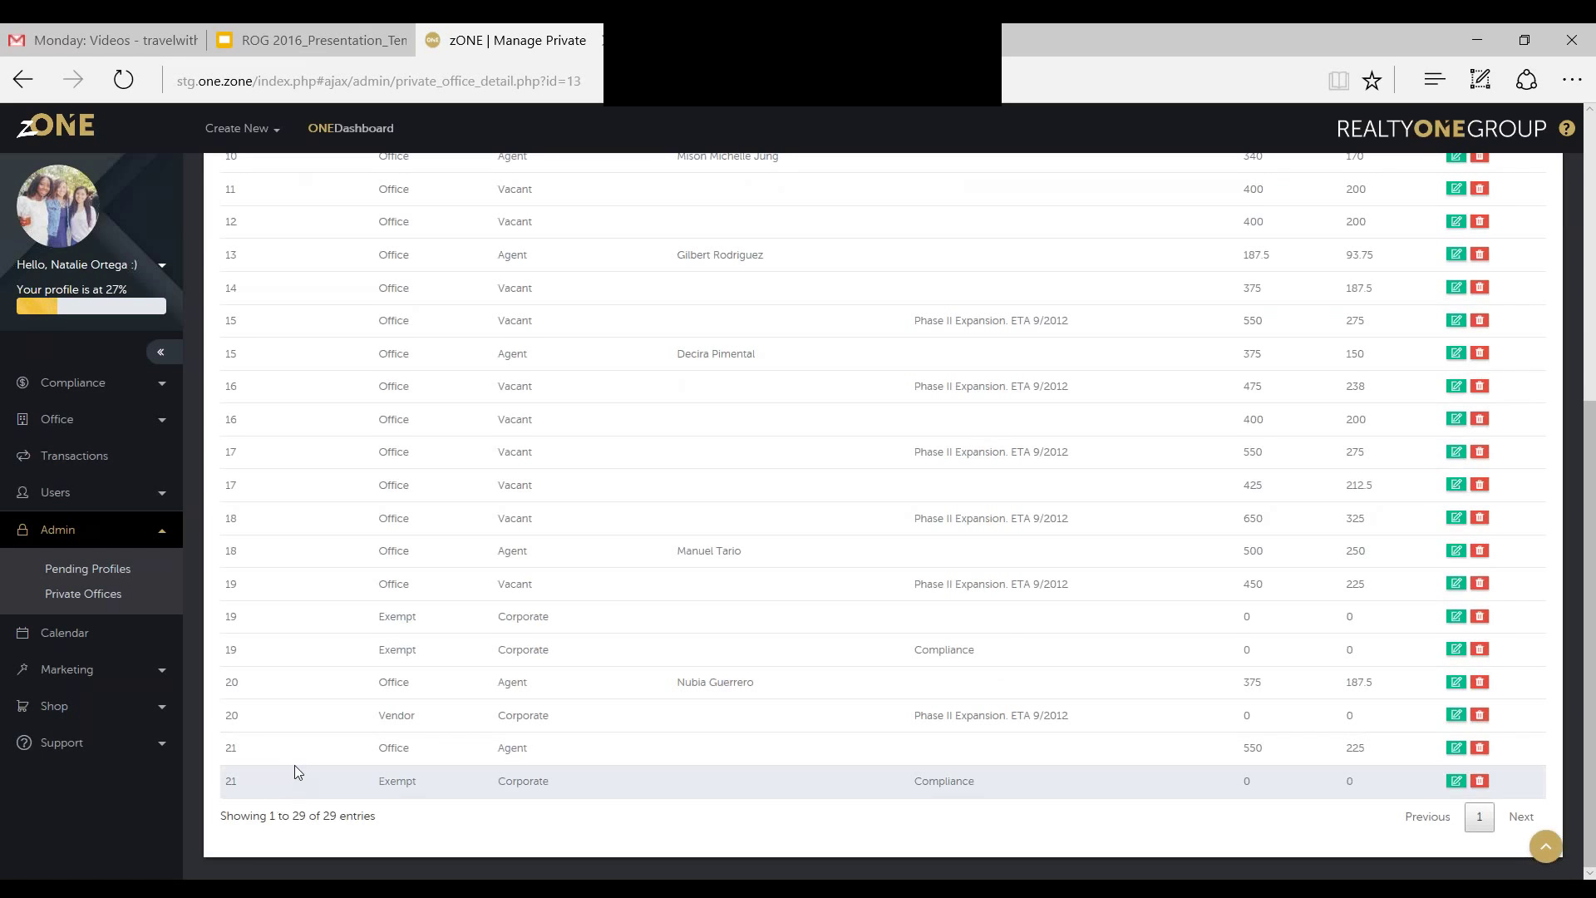
scroll(292, 766, up, 3)
scroll(298, 772, up, 2)
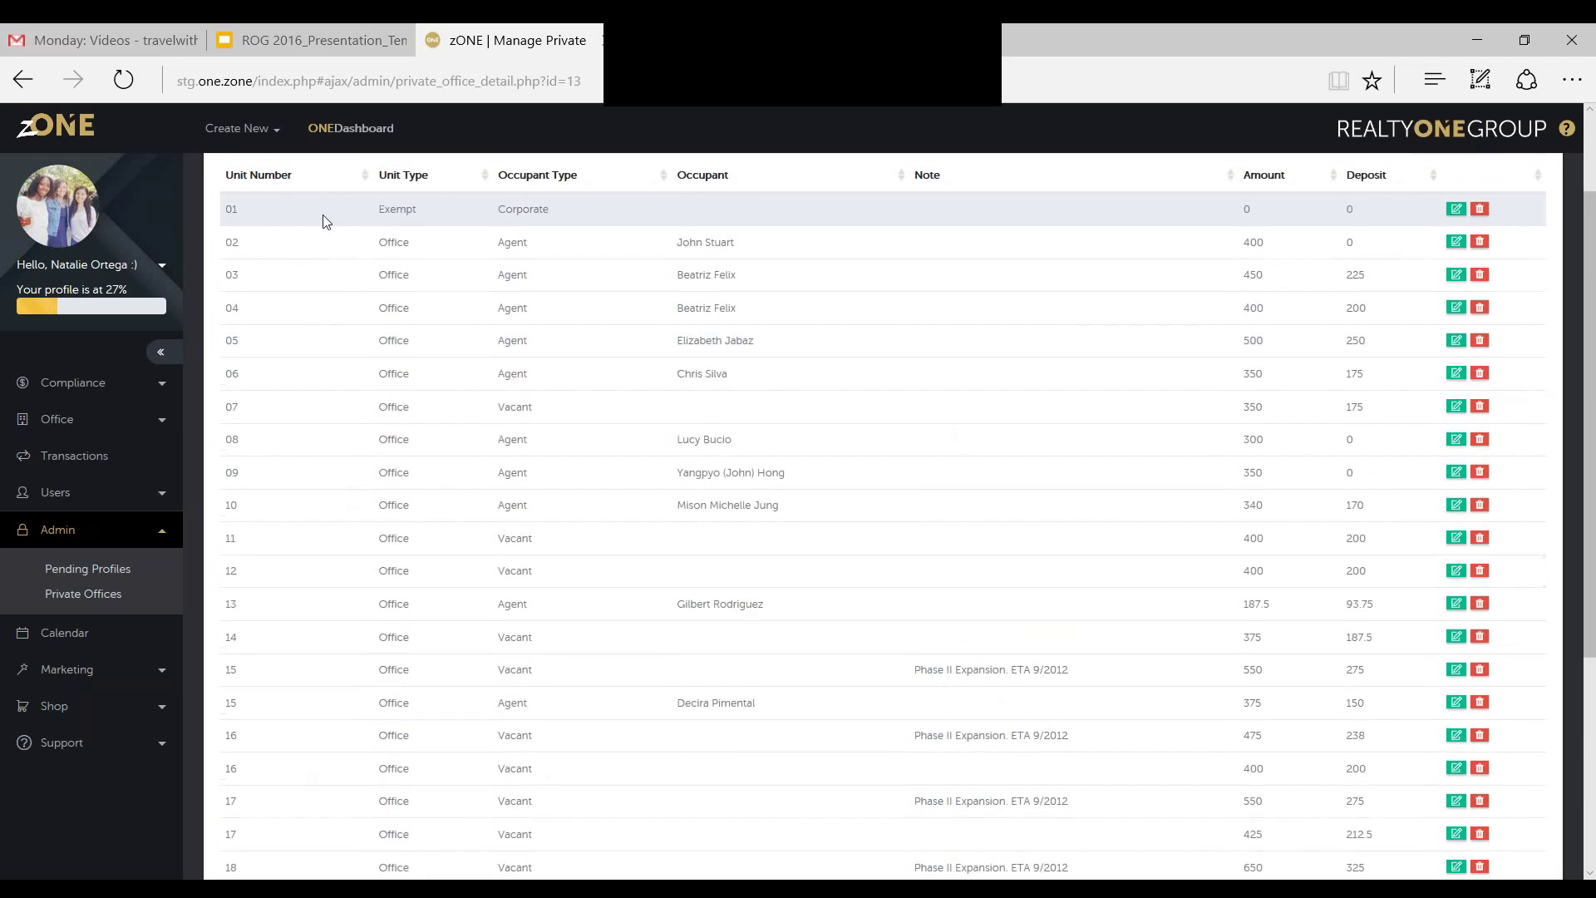
scroll(249, 607, down, 4)
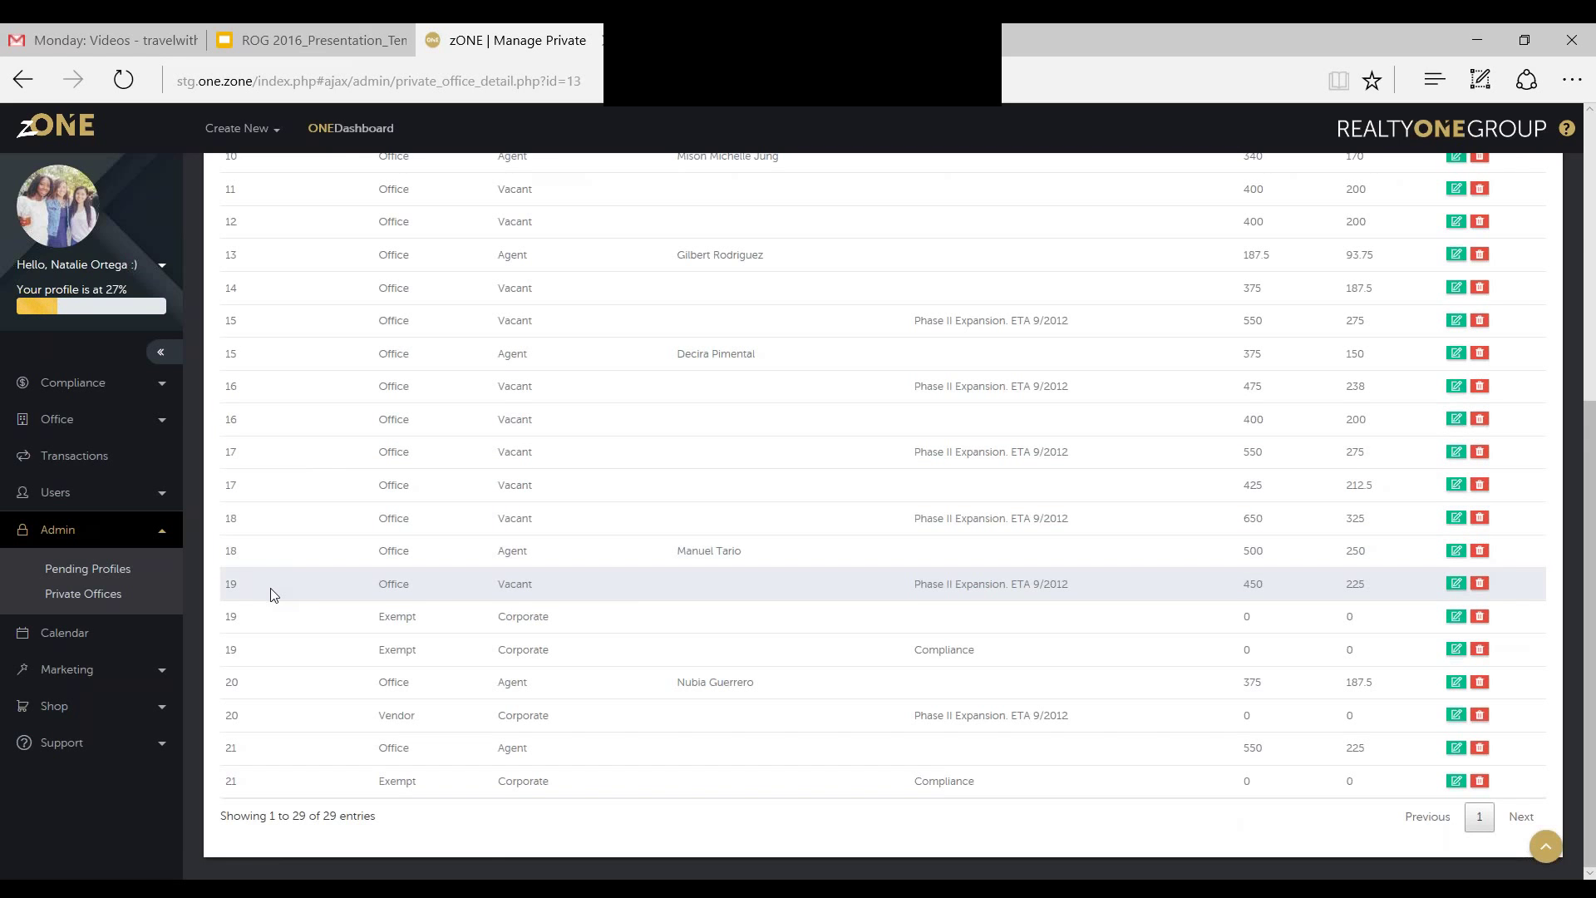
scroll(331, 430, up, 5)
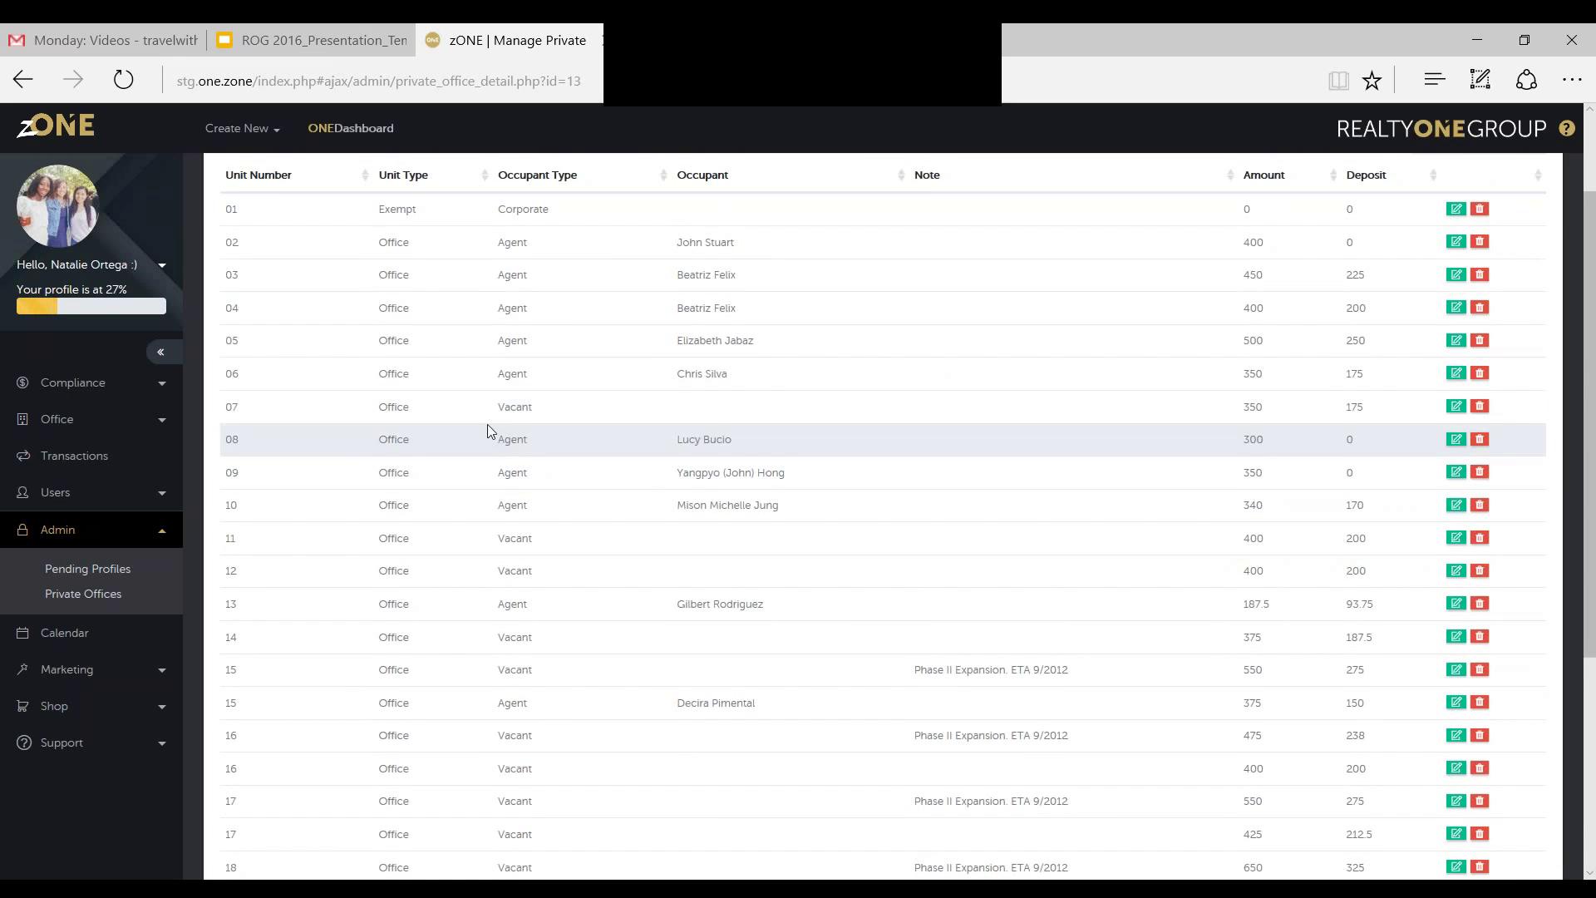
scroll(486, 431, up, 2)
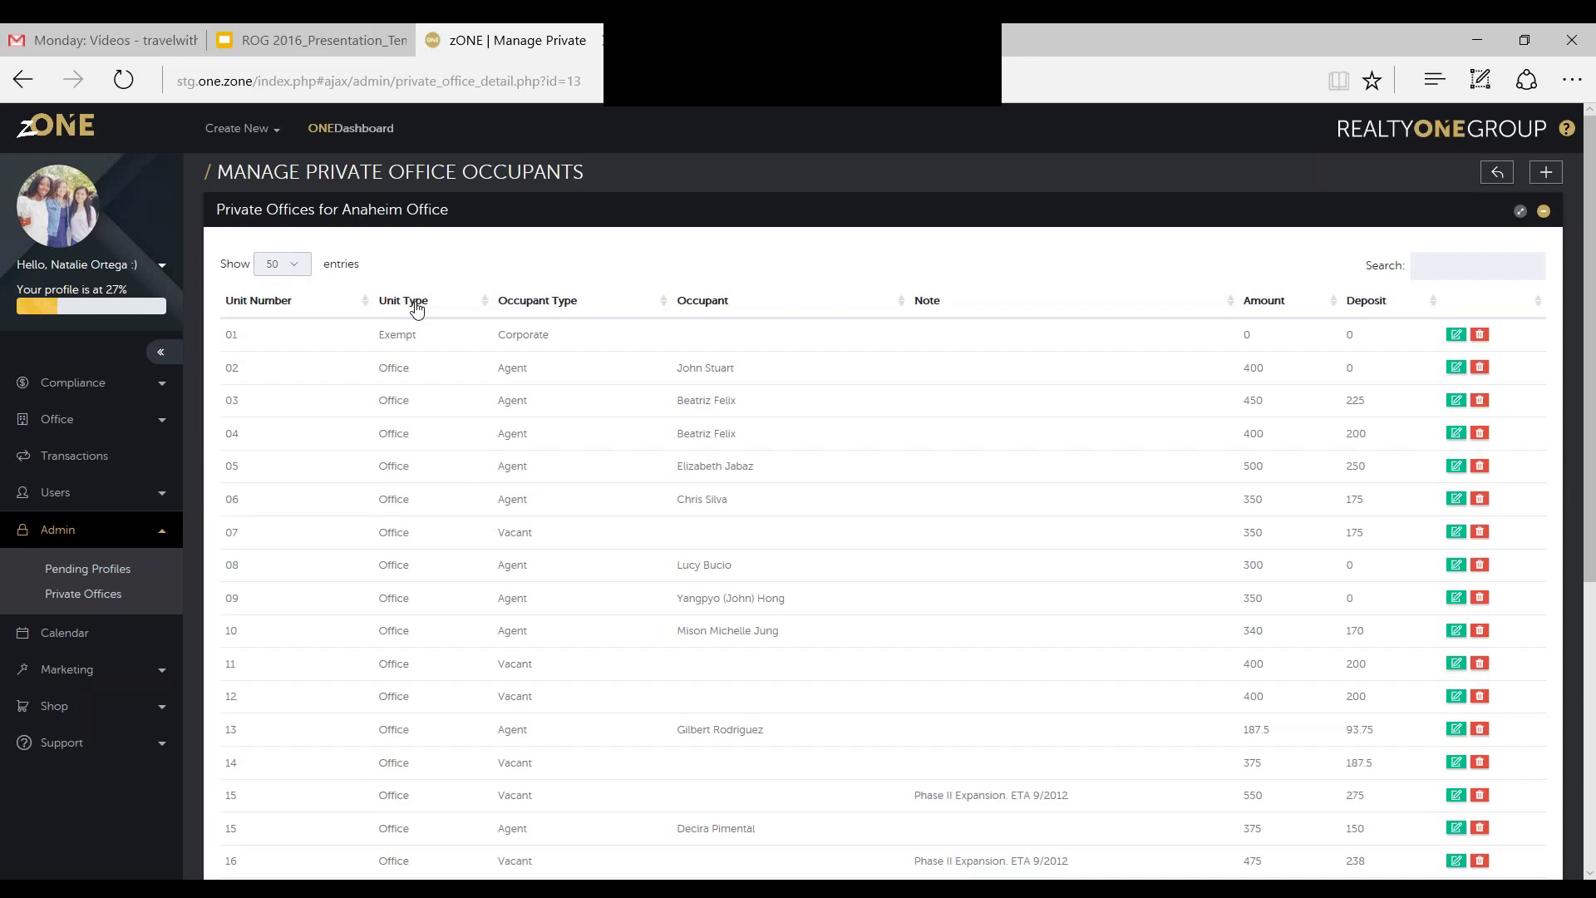
scroll(416, 308, down, 4)
scroll(417, 308, up, 4)
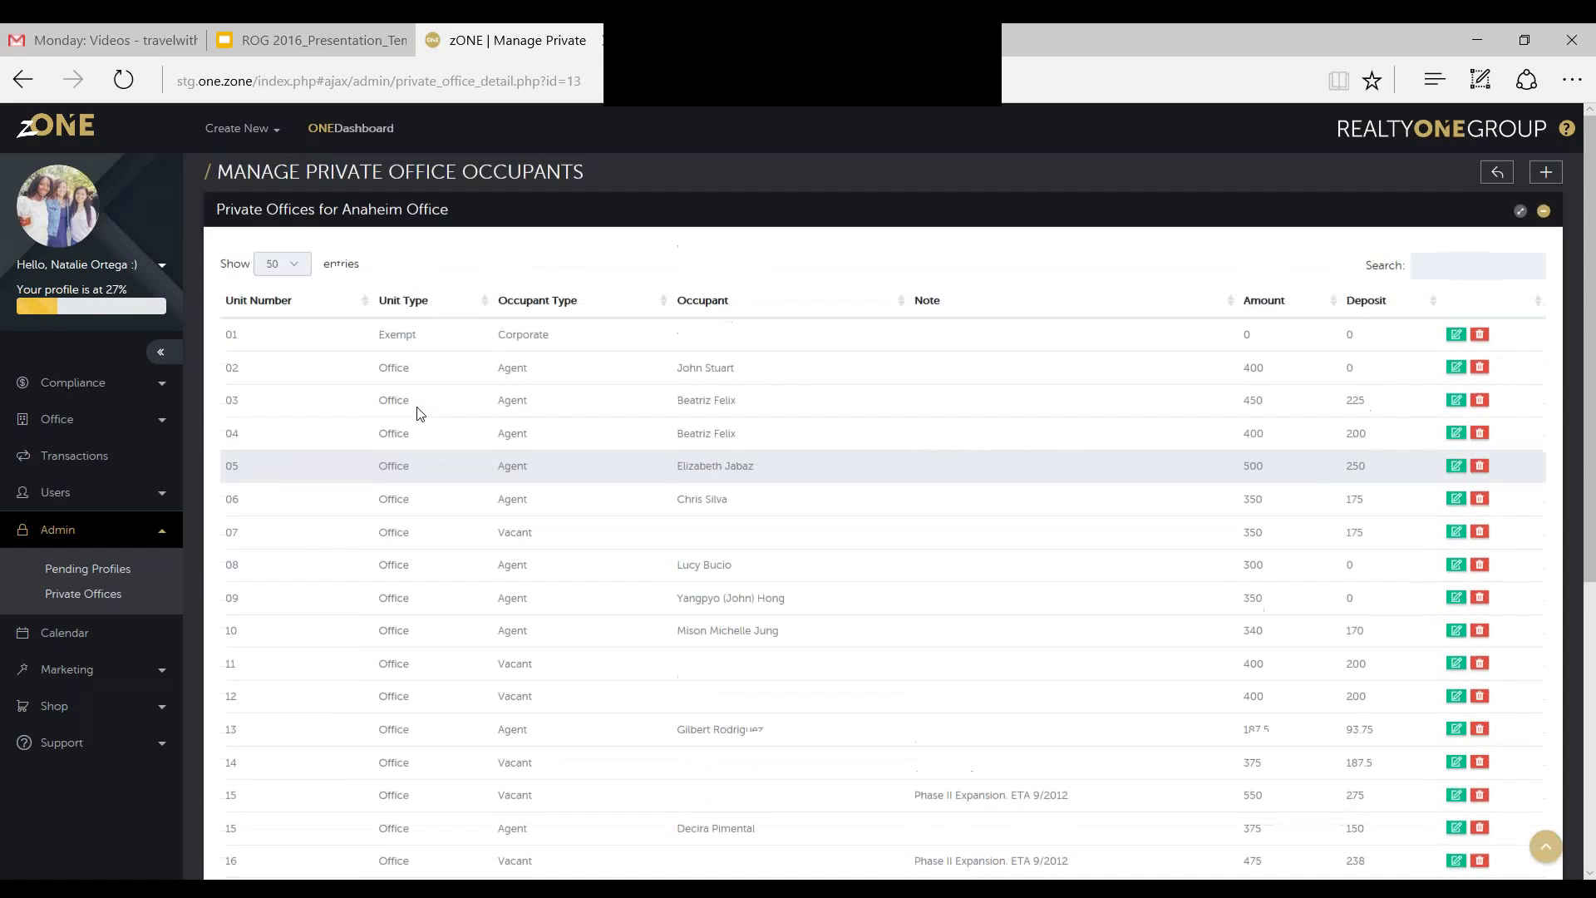
Sort the Anaheim private offices by Unit Type in ascending order and review the full list
click(416, 307)
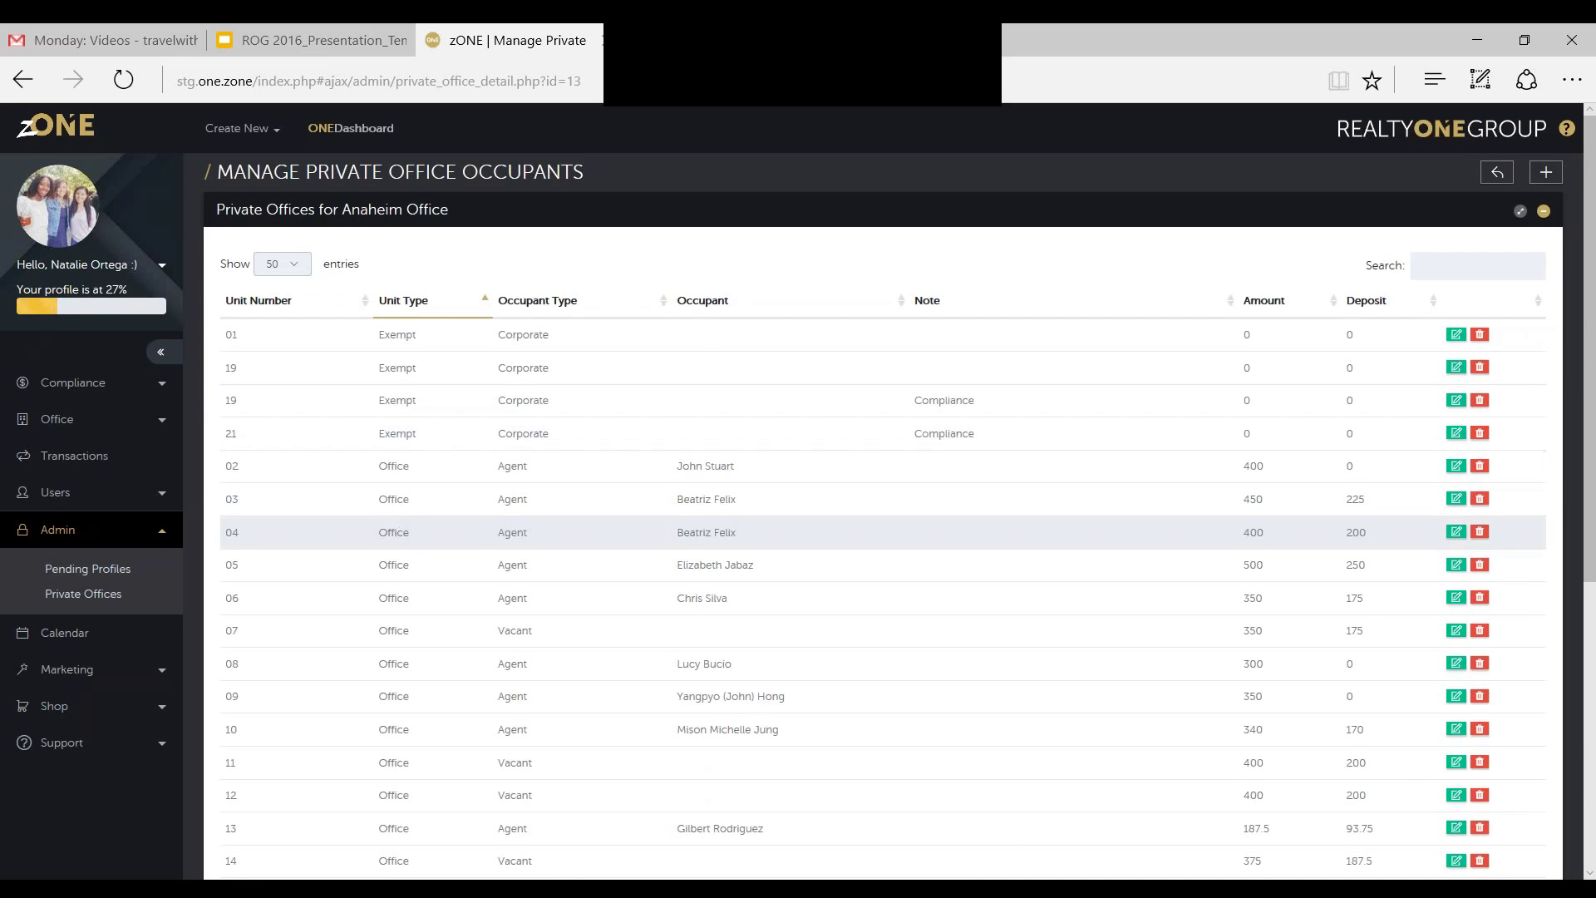
scroll(391, 524, down, 5)
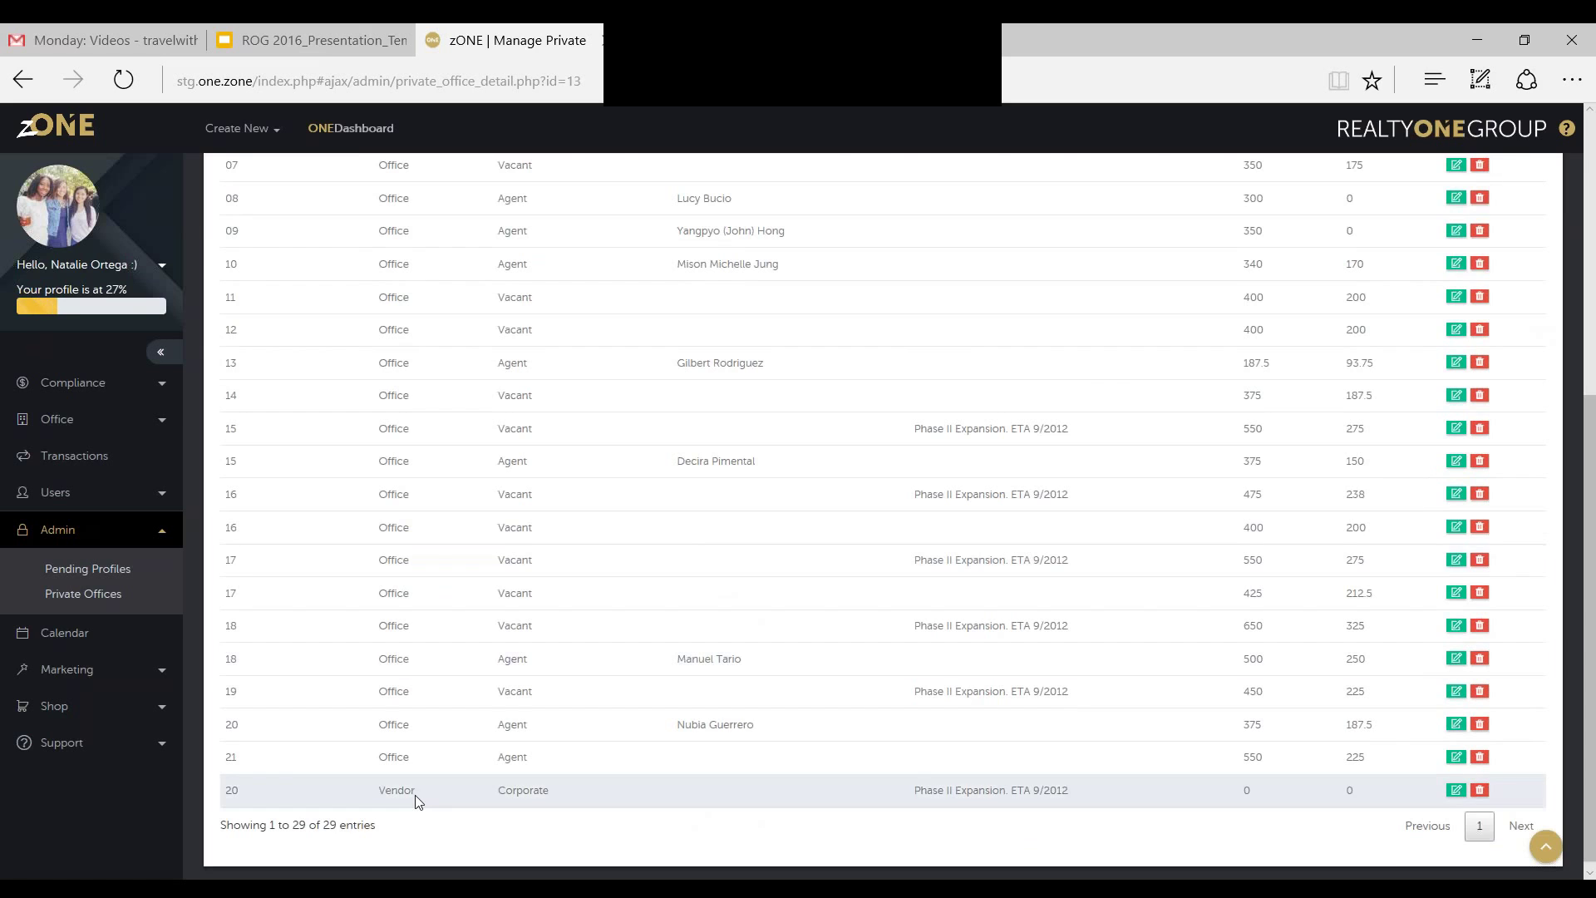
scroll(533, 541, up, 5)
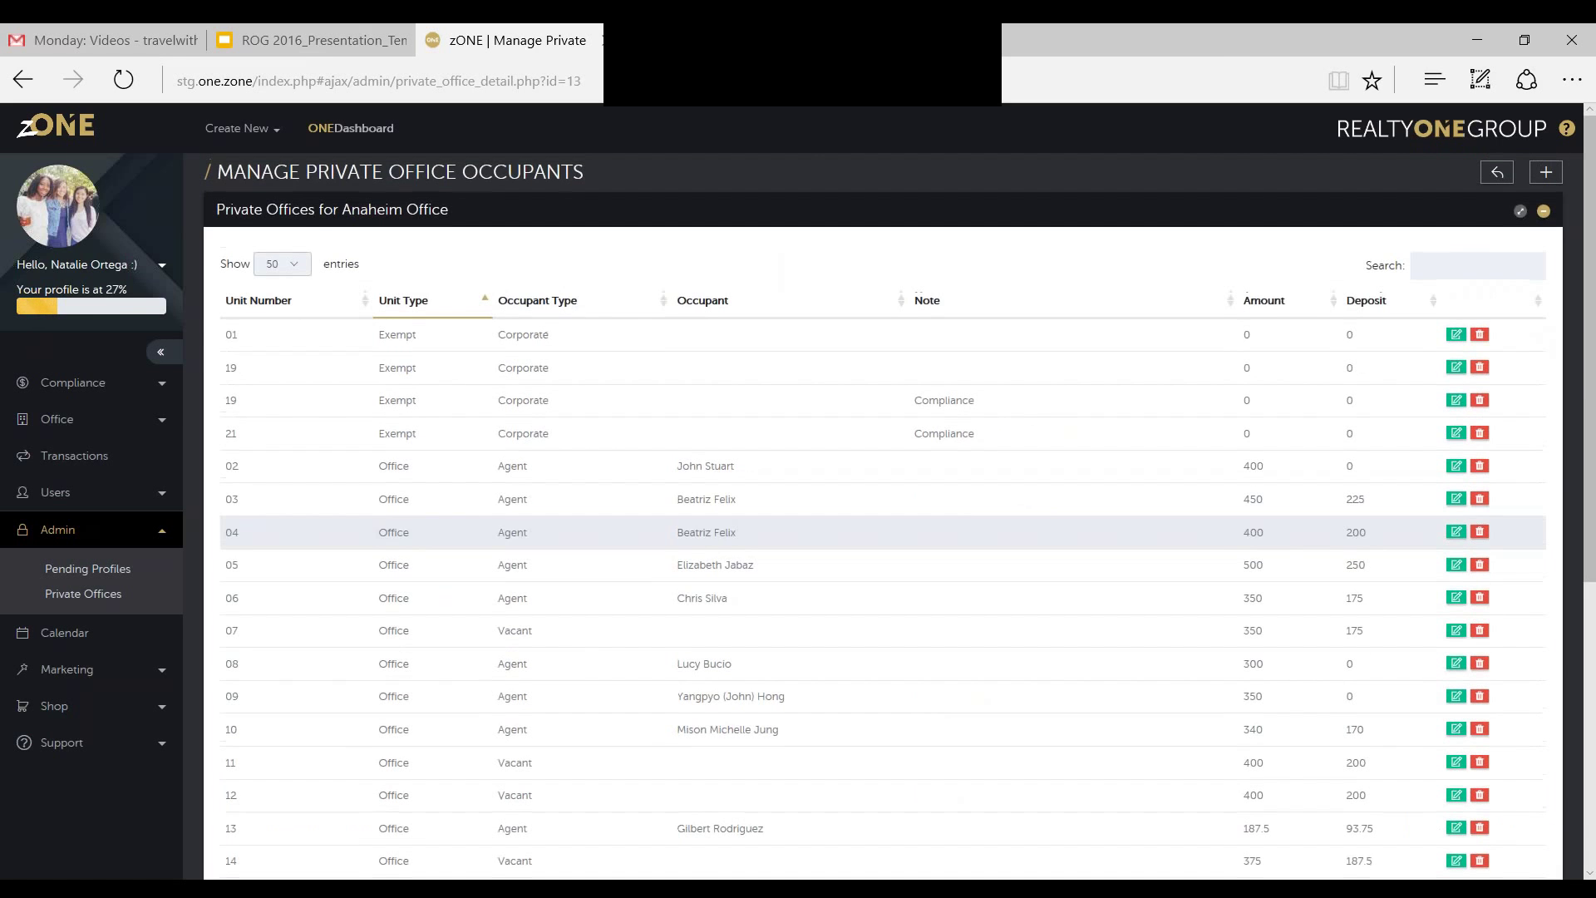
Sort the private offices by Occupant Type in ascending order and review the grouped units
click(550, 306)
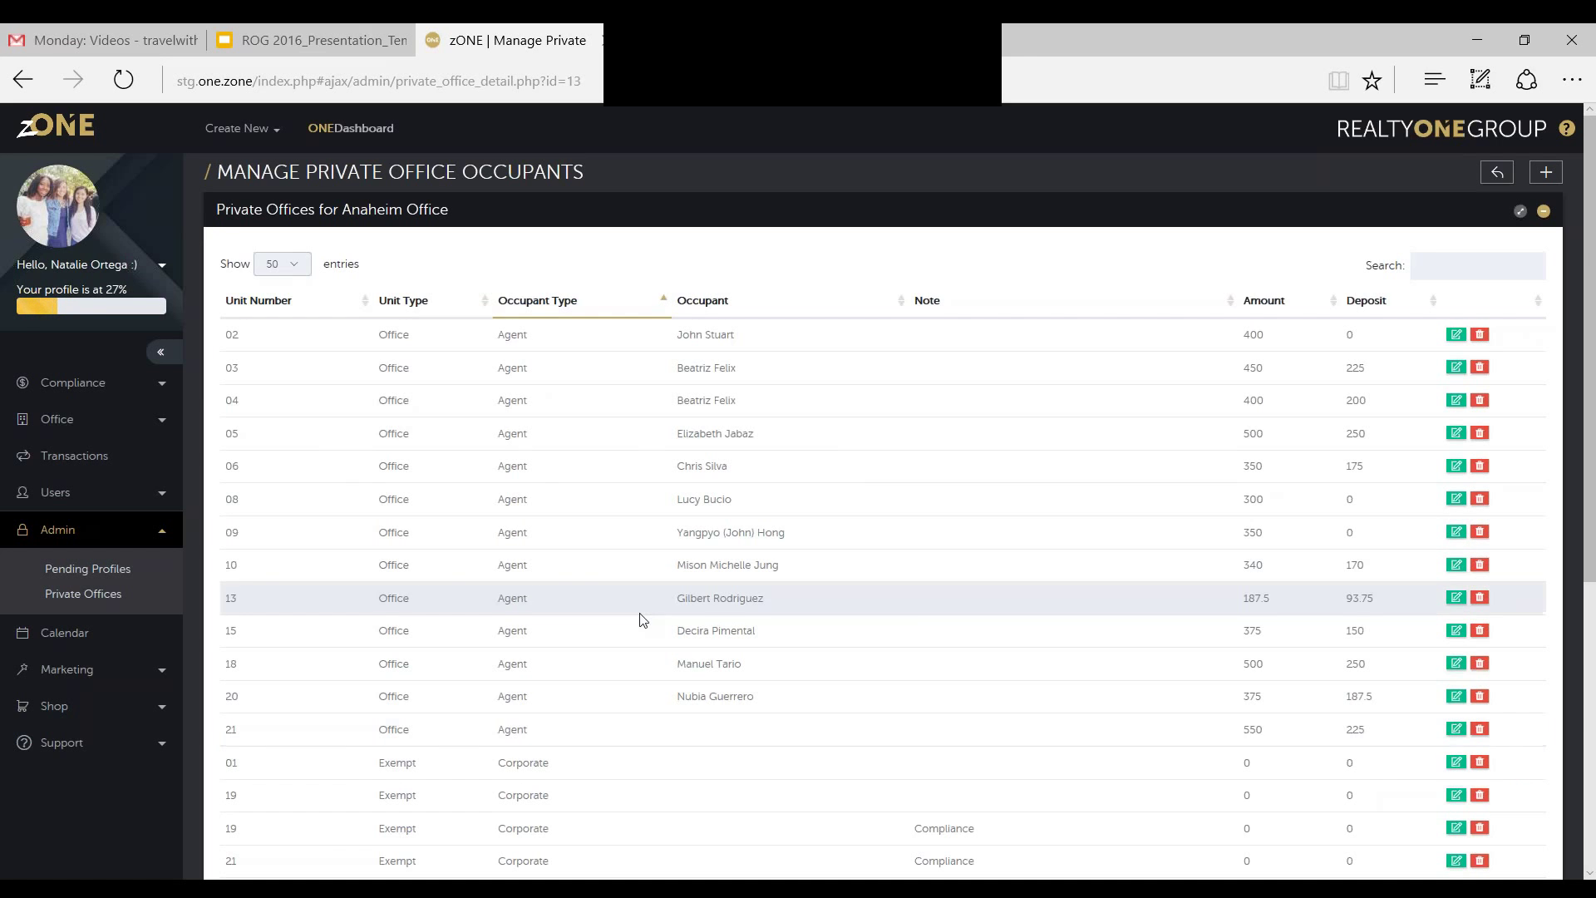
scroll(615, 582, down, 3)
scroll(557, 677, down, 3)
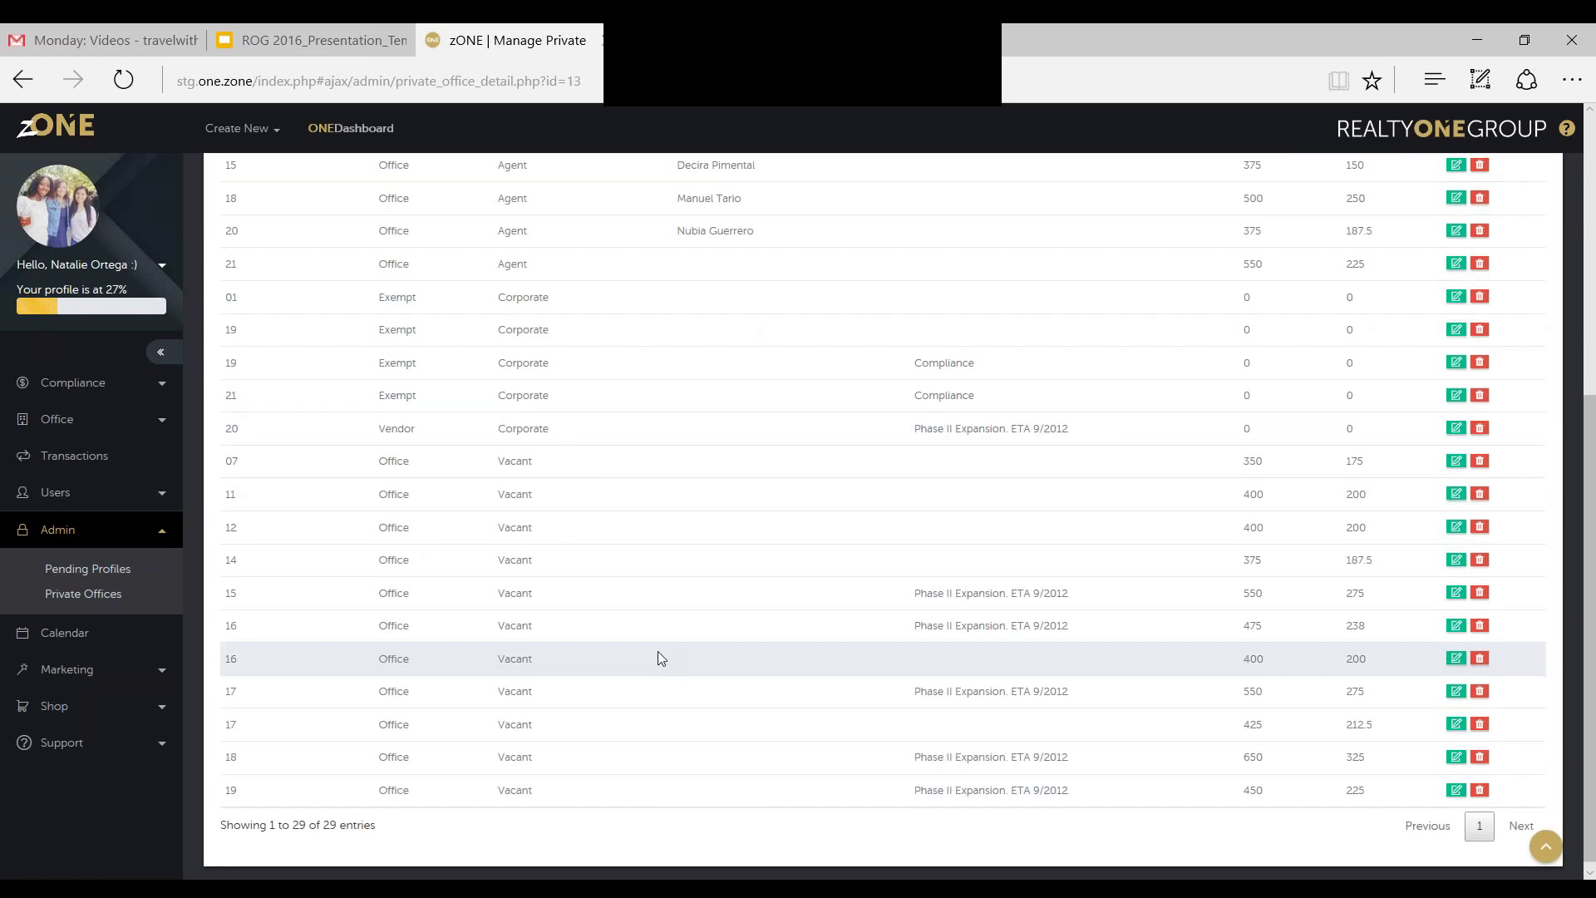
scroll(661, 658, up, 6)
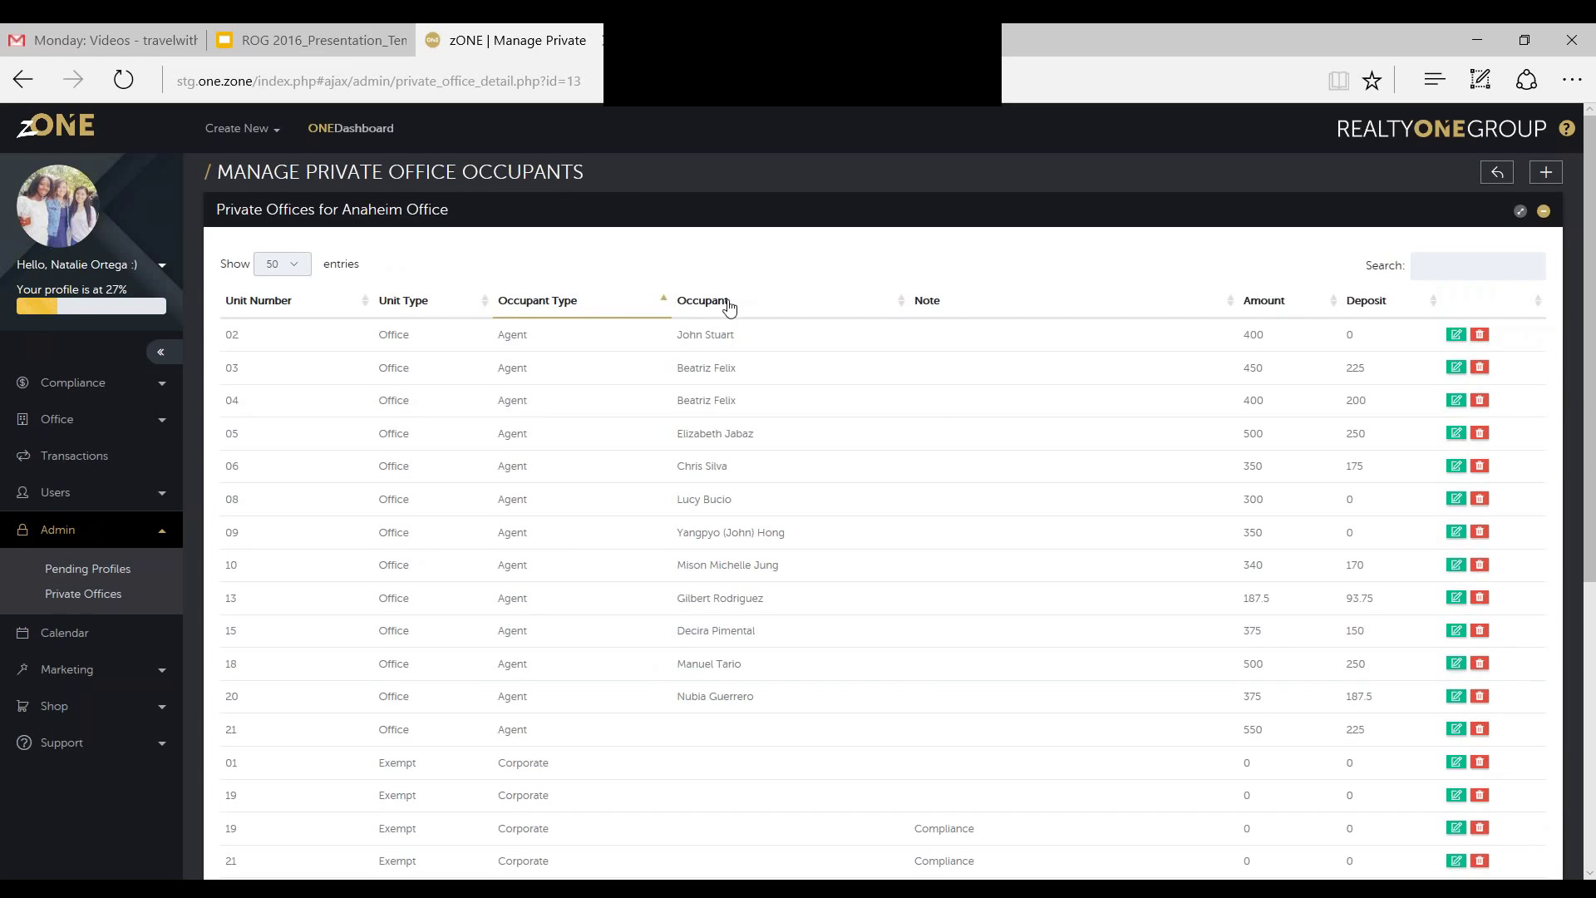
Sort the private offices by Occupant in descending order and look through the whole list
click(728, 307)
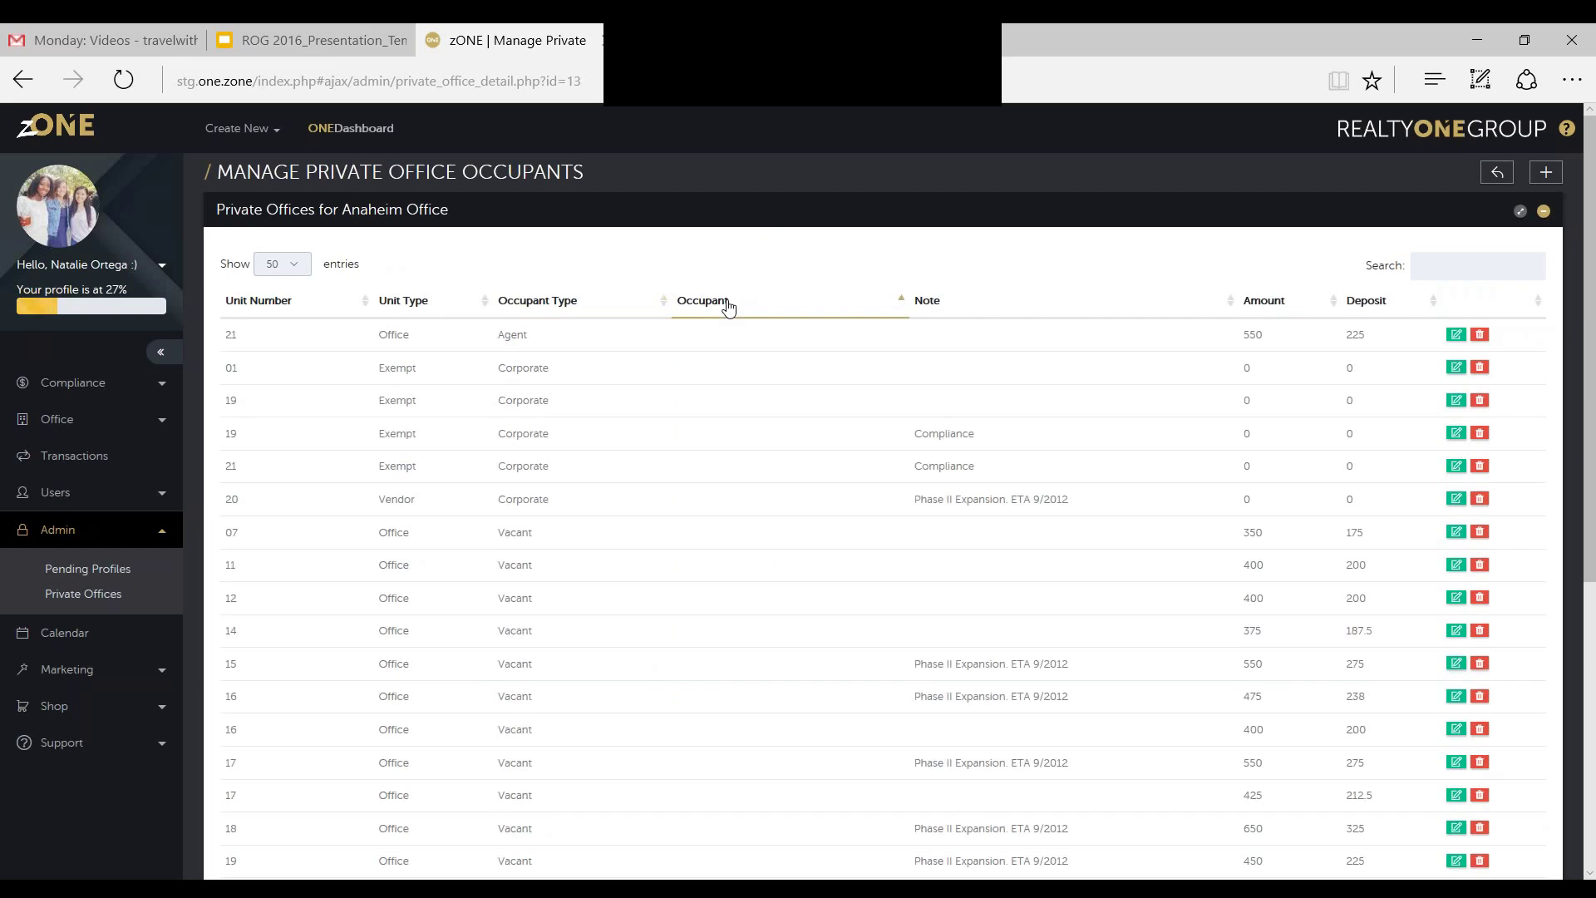
click(728, 308)
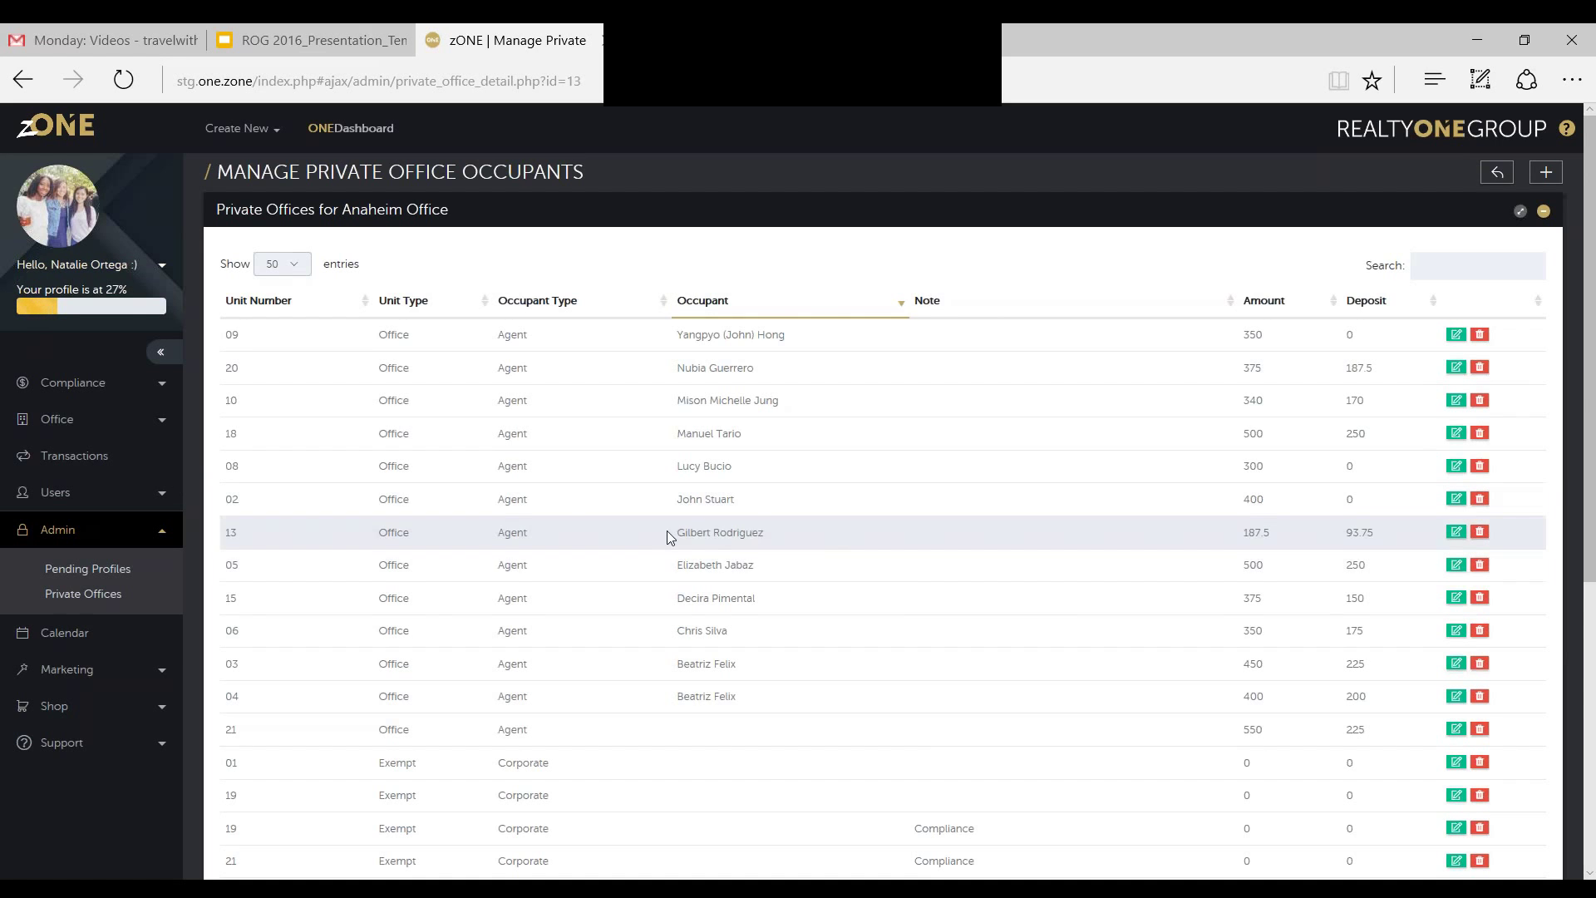
scroll(651, 521, down, 6)
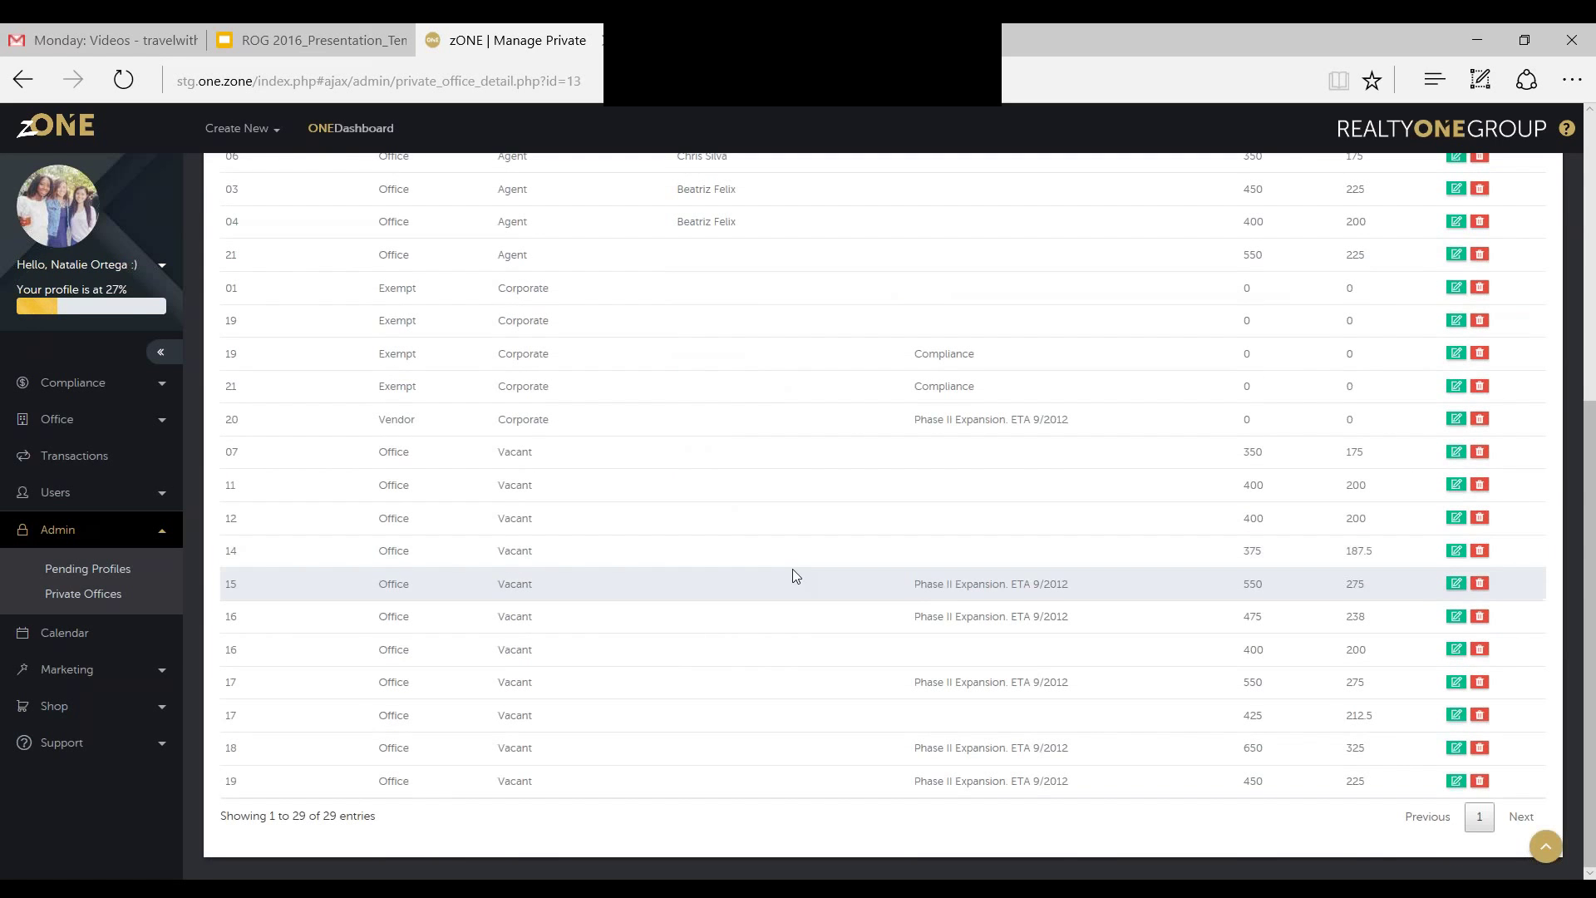
scroll(791, 569, up, 6)
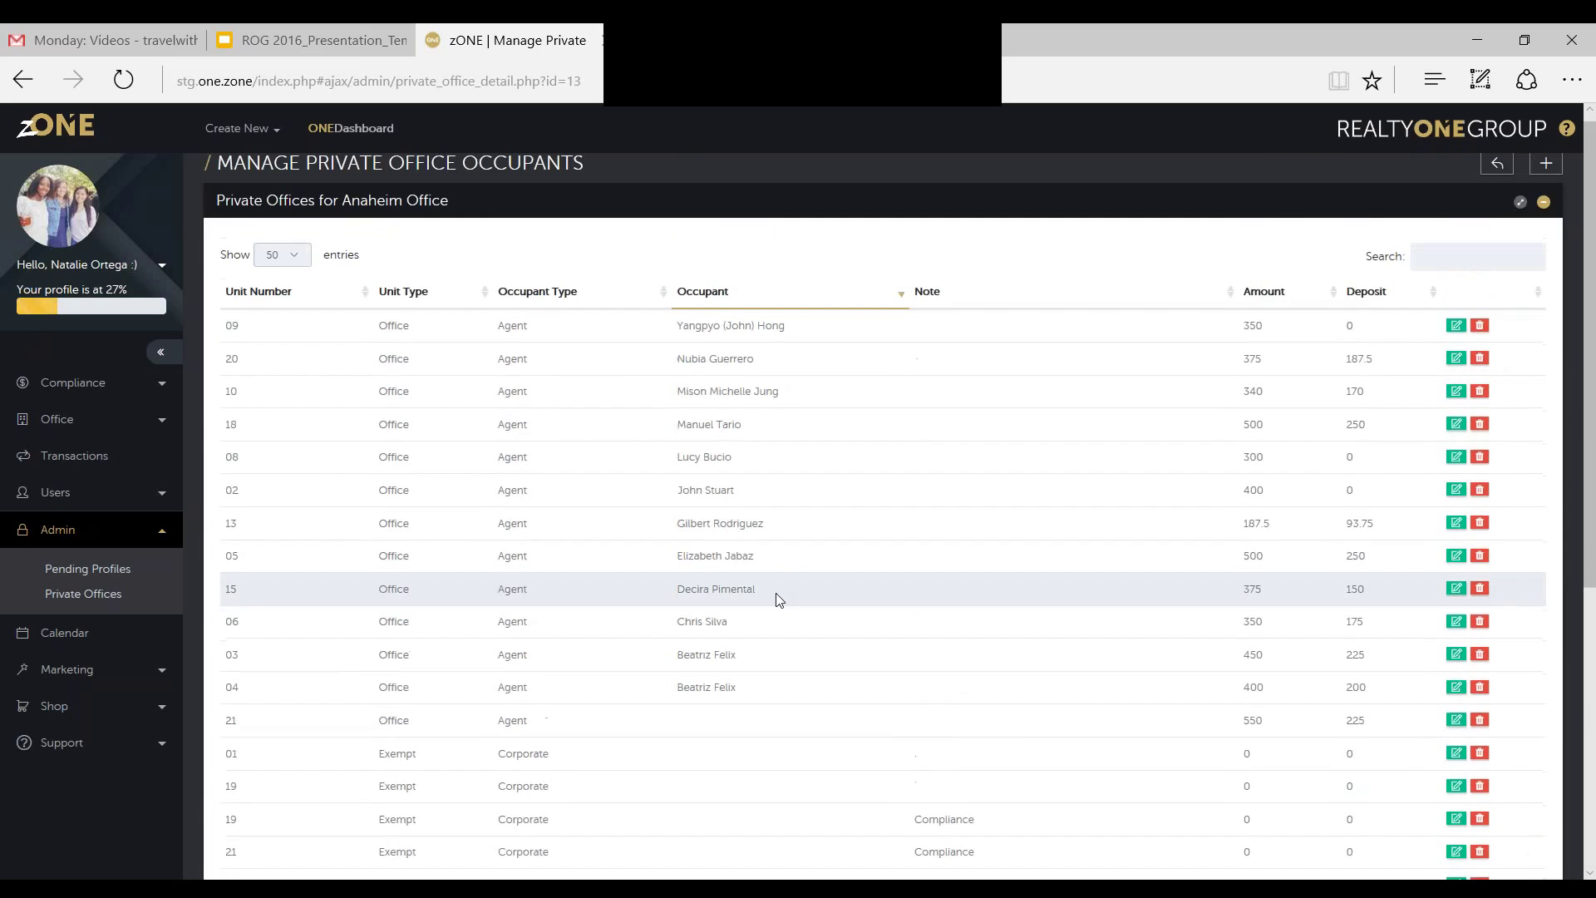
Check the available page-length choices for the occupants table without changing the setting, and look through the listed units
click(292, 256)
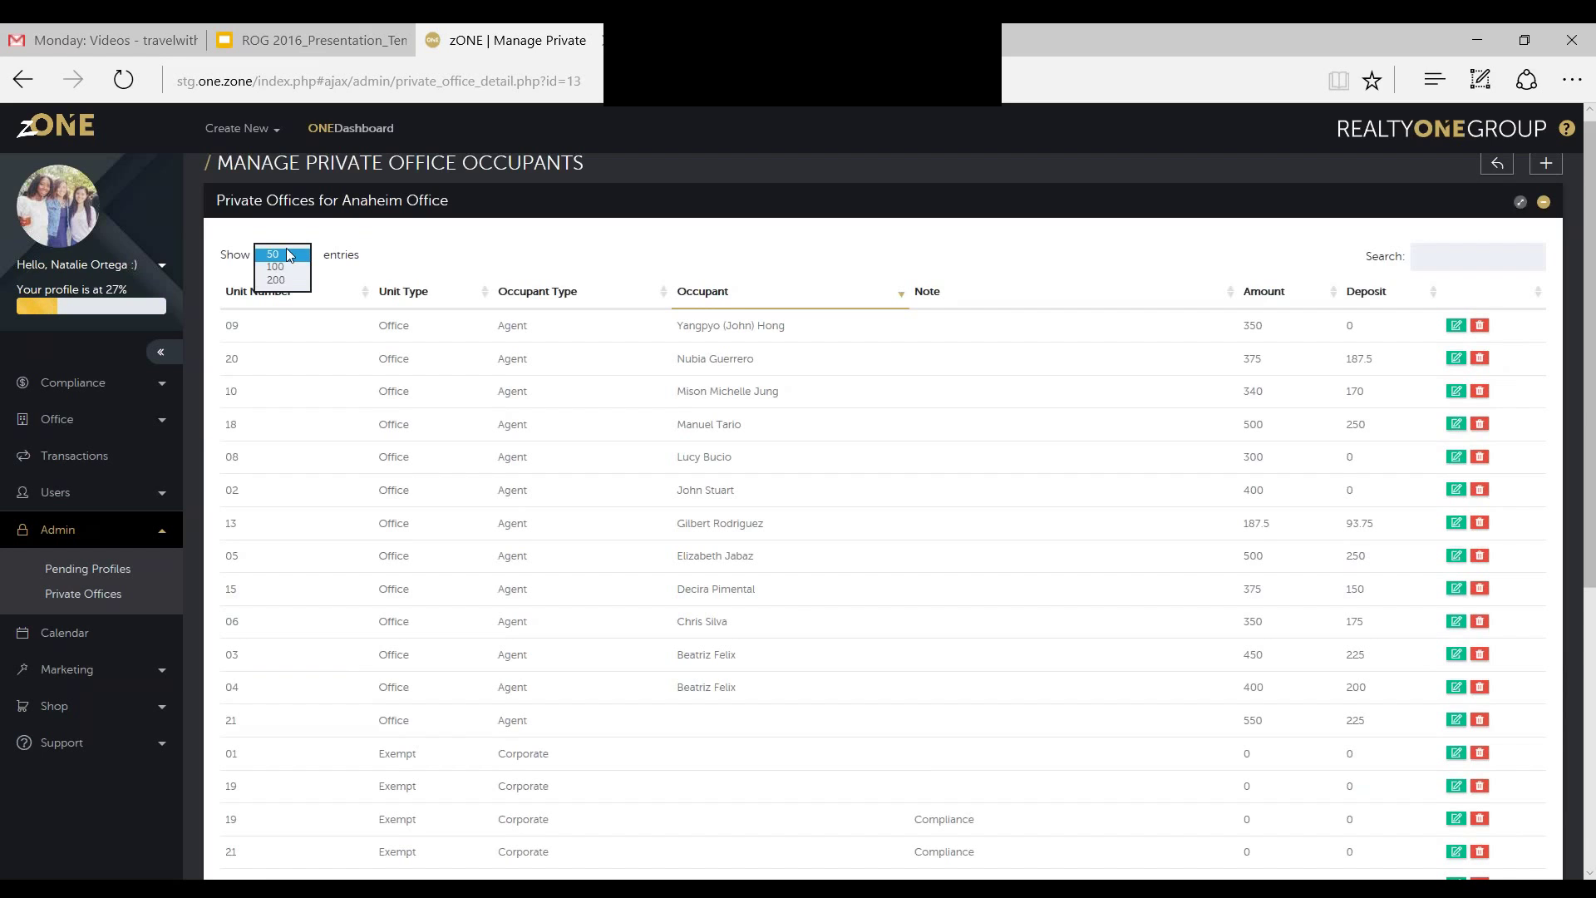
click(429, 256)
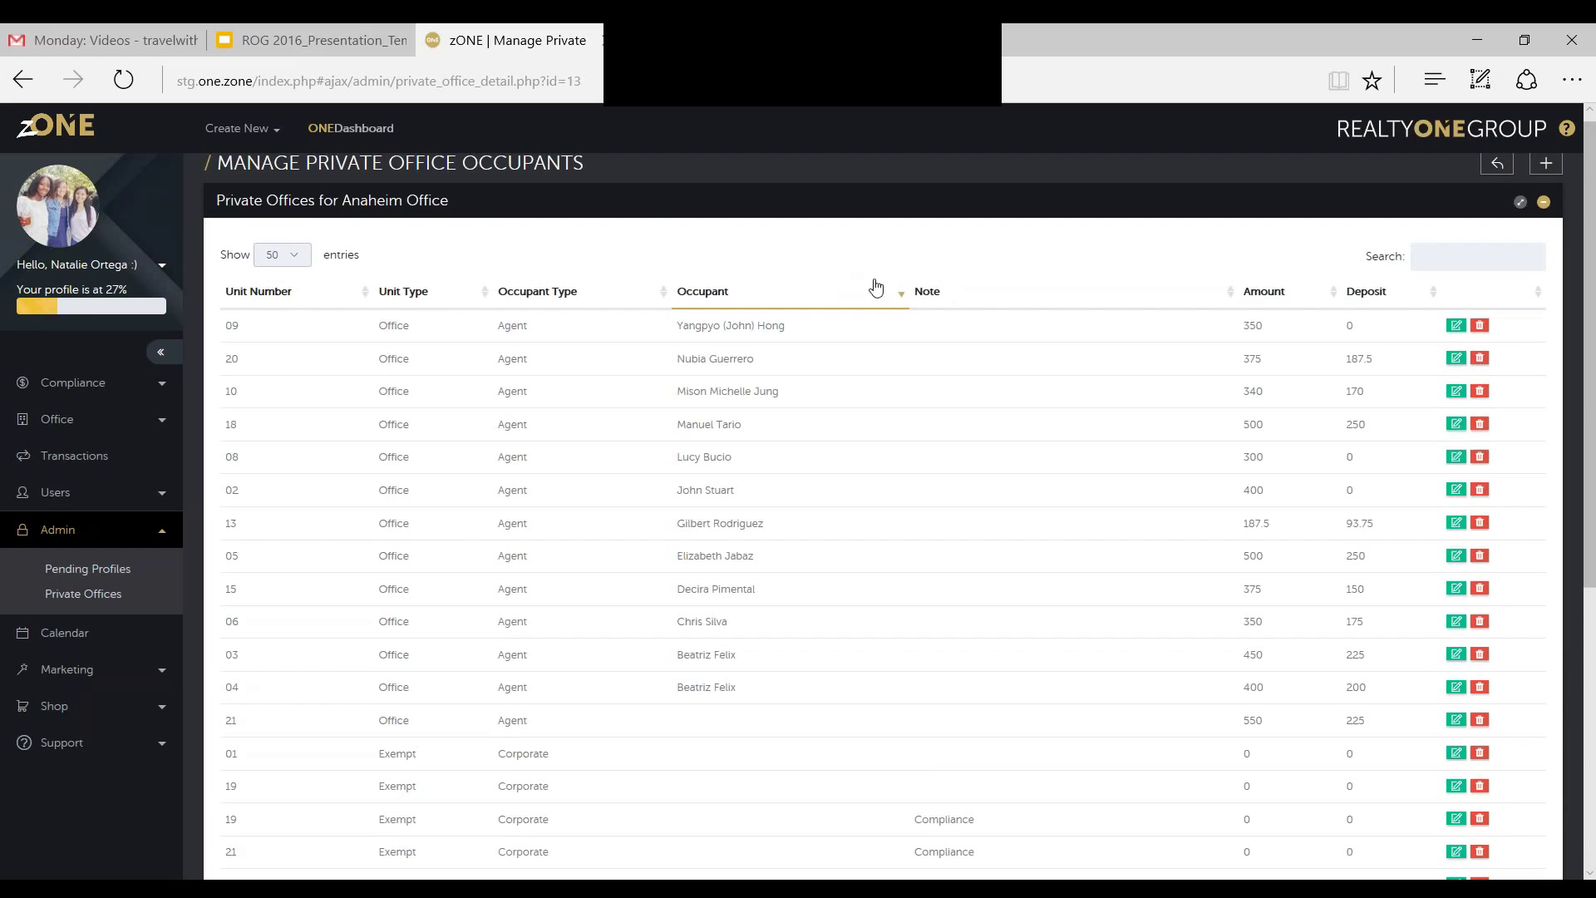
scroll(876, 291, down, 5)
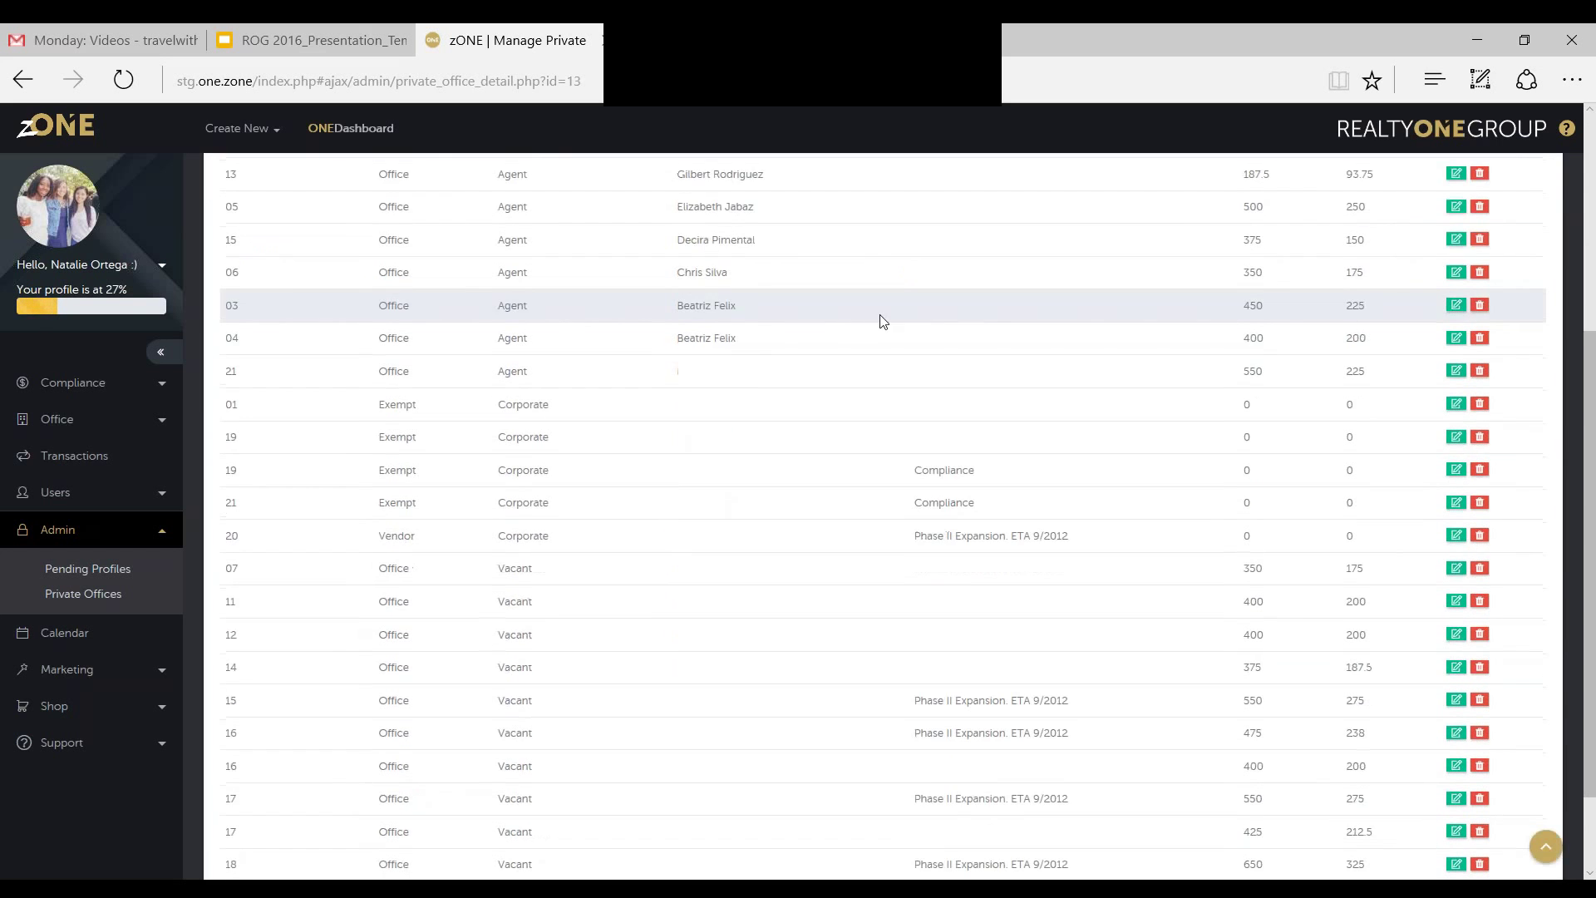
scroll(880, 320, up, 6)
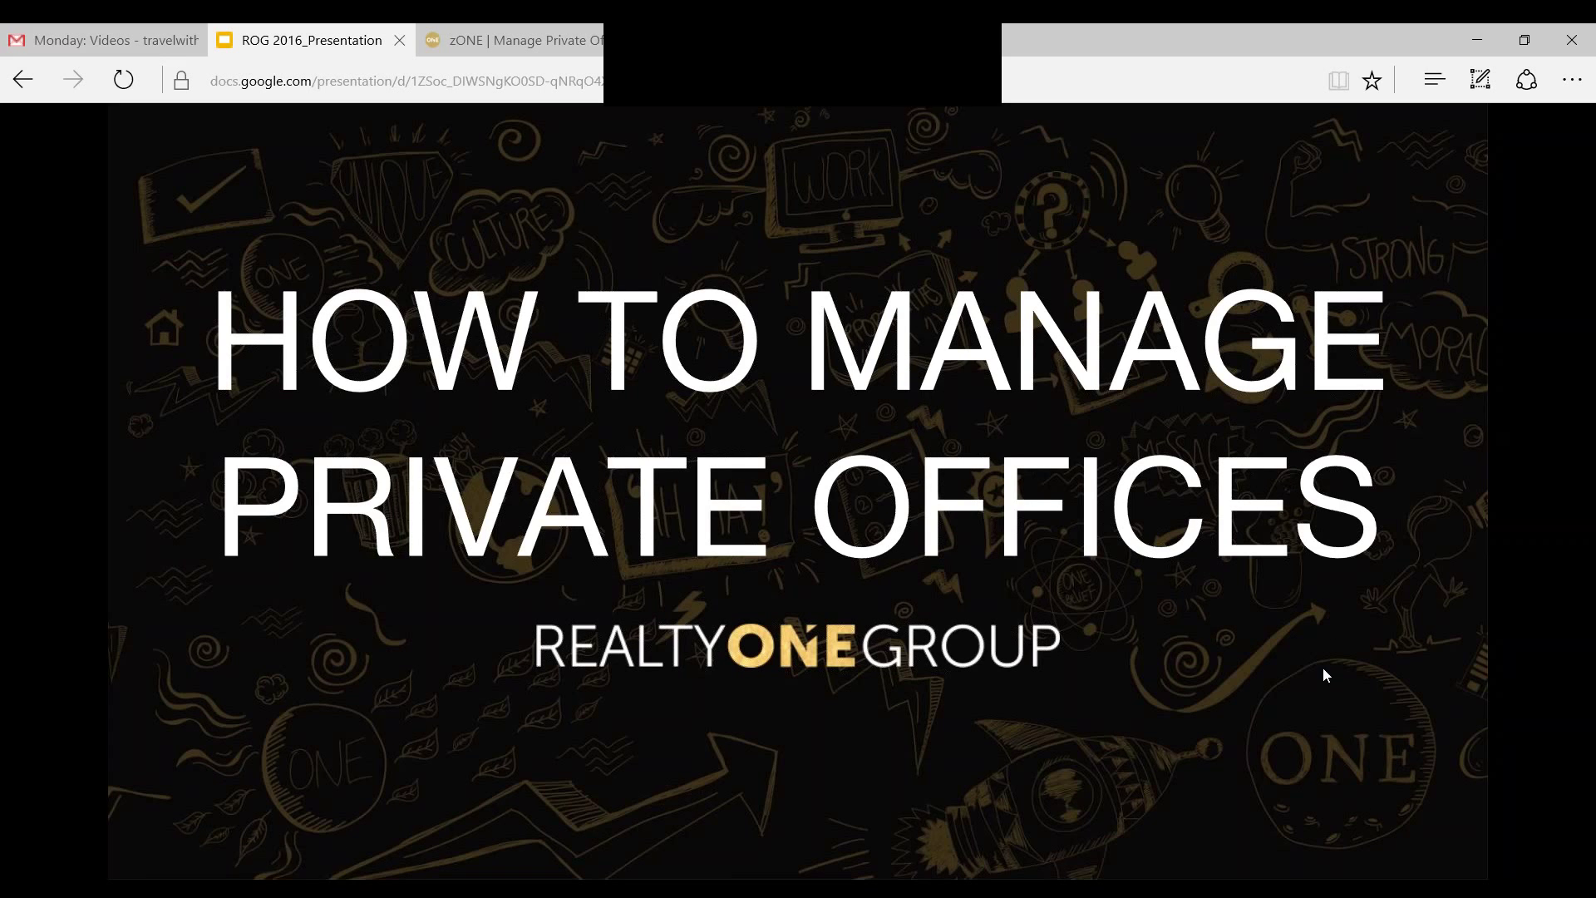
Switch back to zONE from the presentation and open the Anaheim Office unit 09 record for editing
click(538, 44)
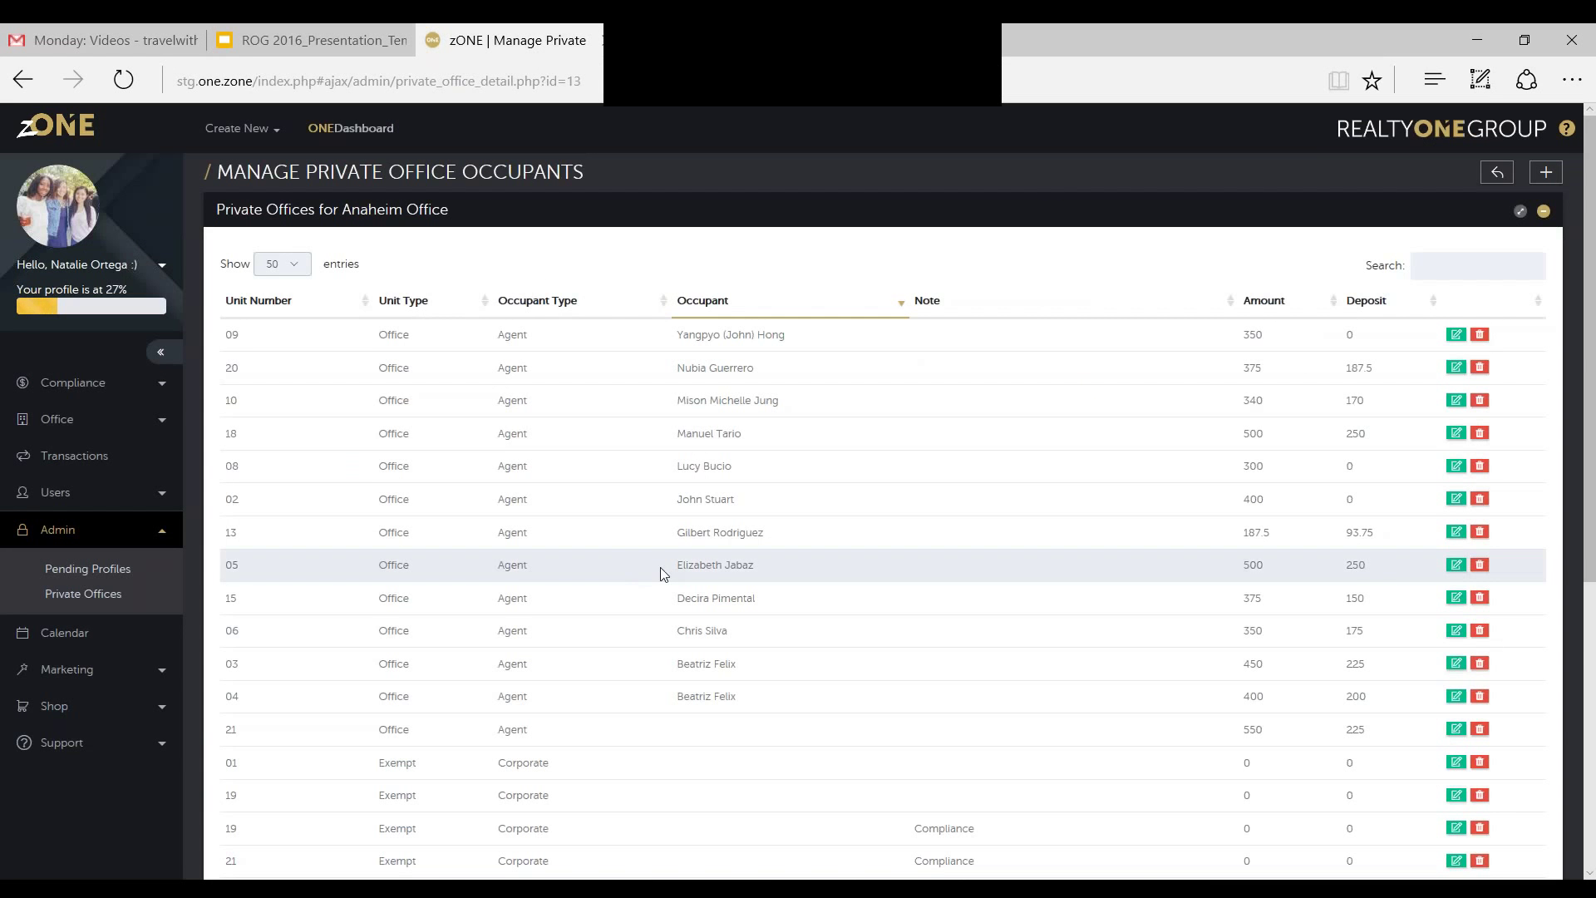
scroll(660, 566, down, 2)
scroll(660, 567, up, 2)
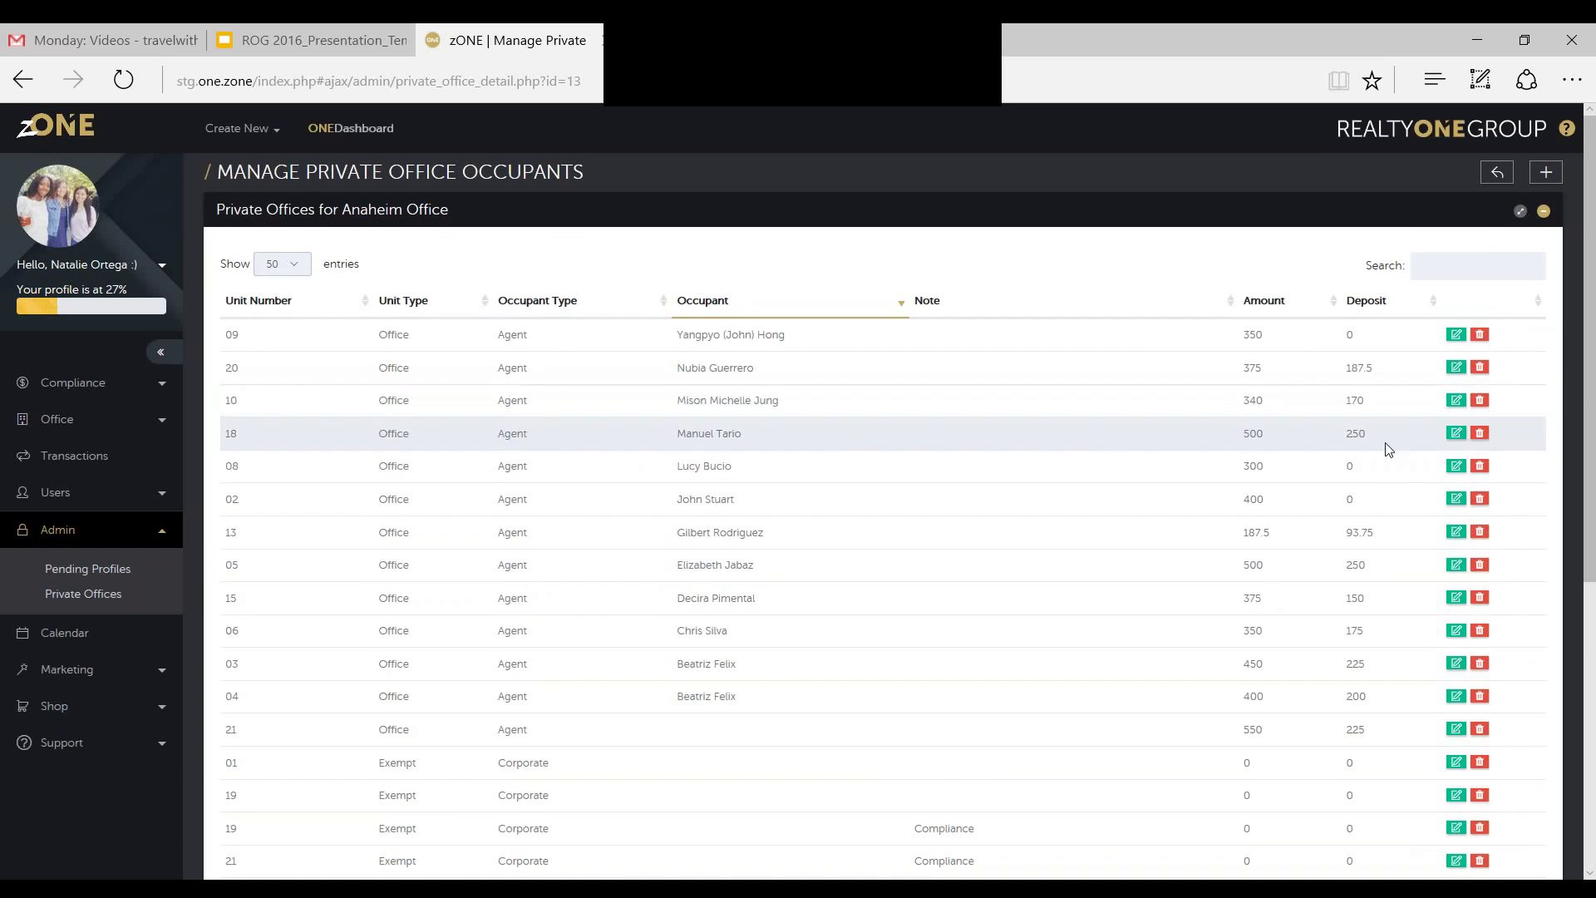
click(1456, 337)
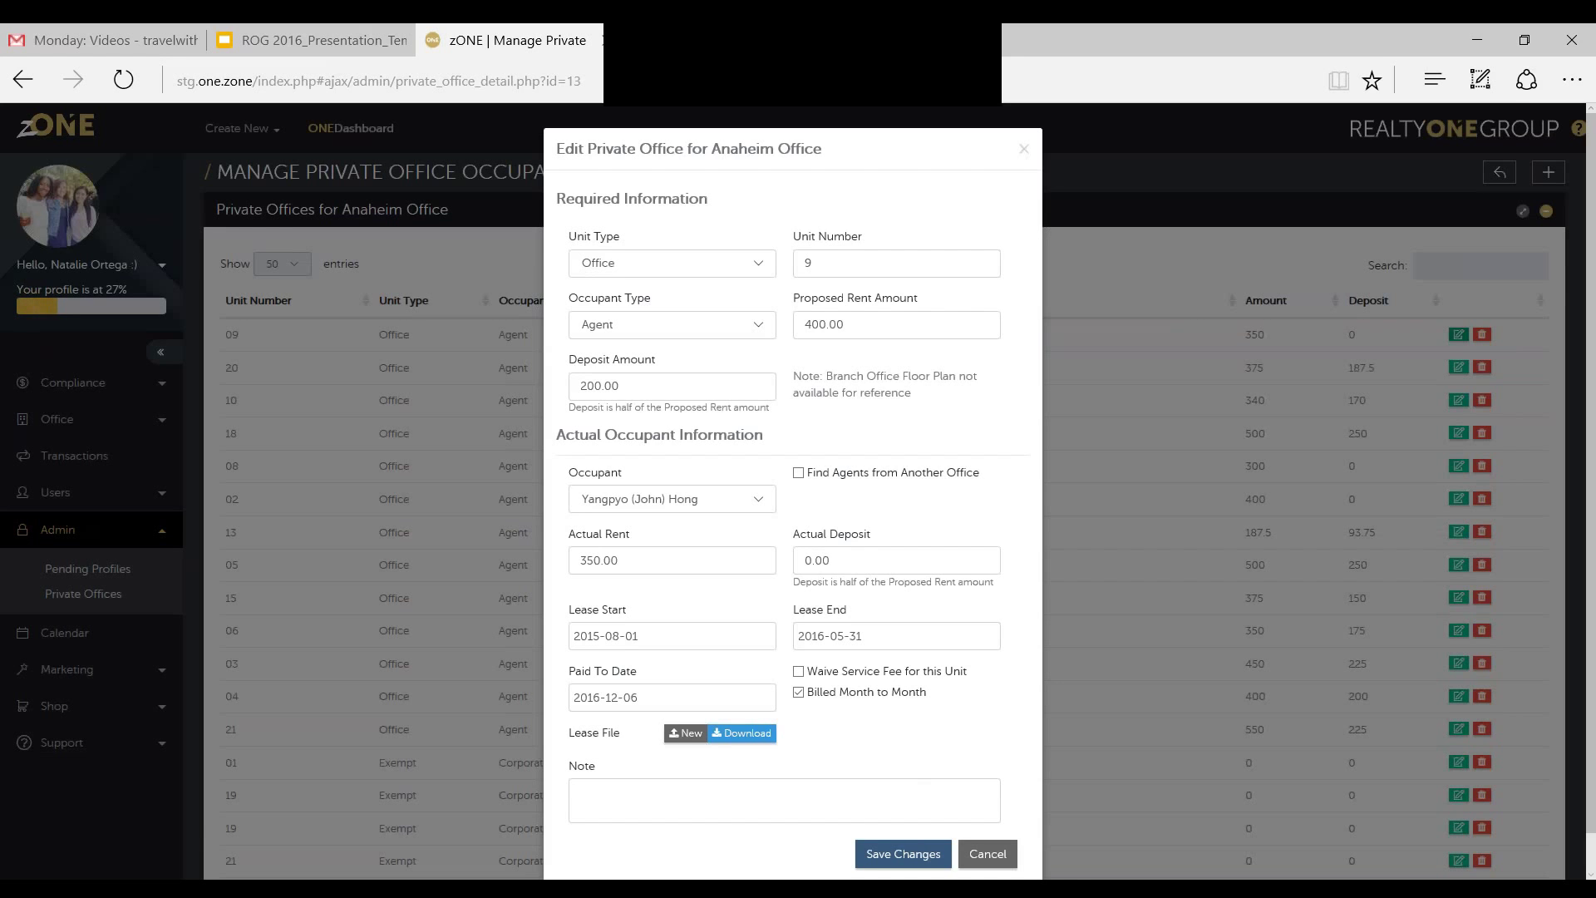
Examine the Unit Type and Occupant Type options and the Unit Number and Proposed Rent Amount fields without changing them
click(615, 268)
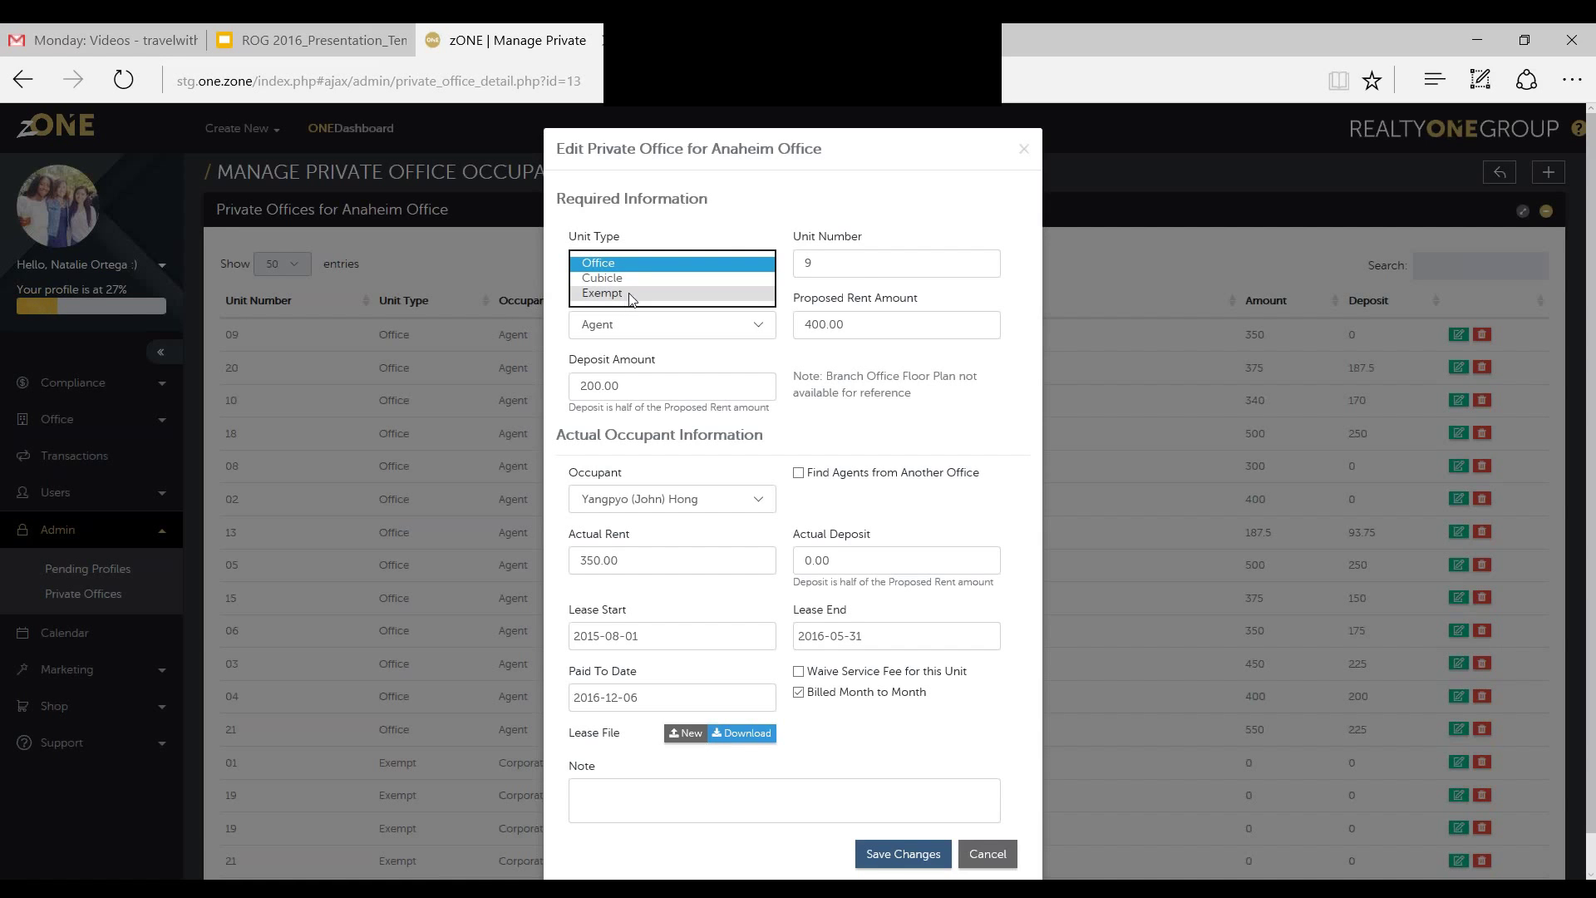
click(723, 241)
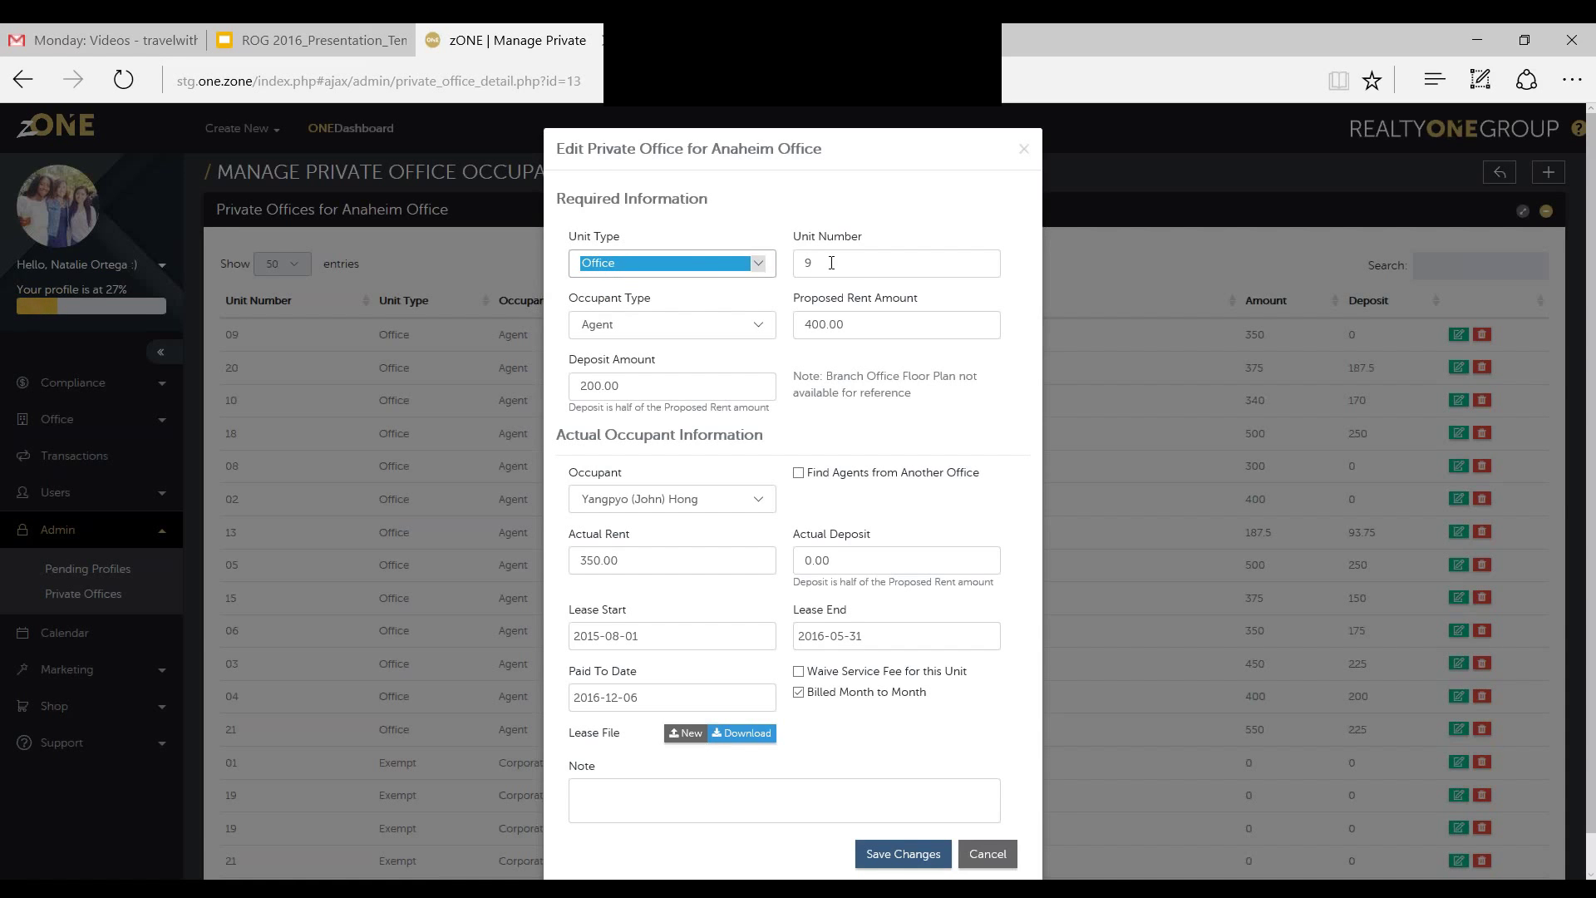
key(Tab)
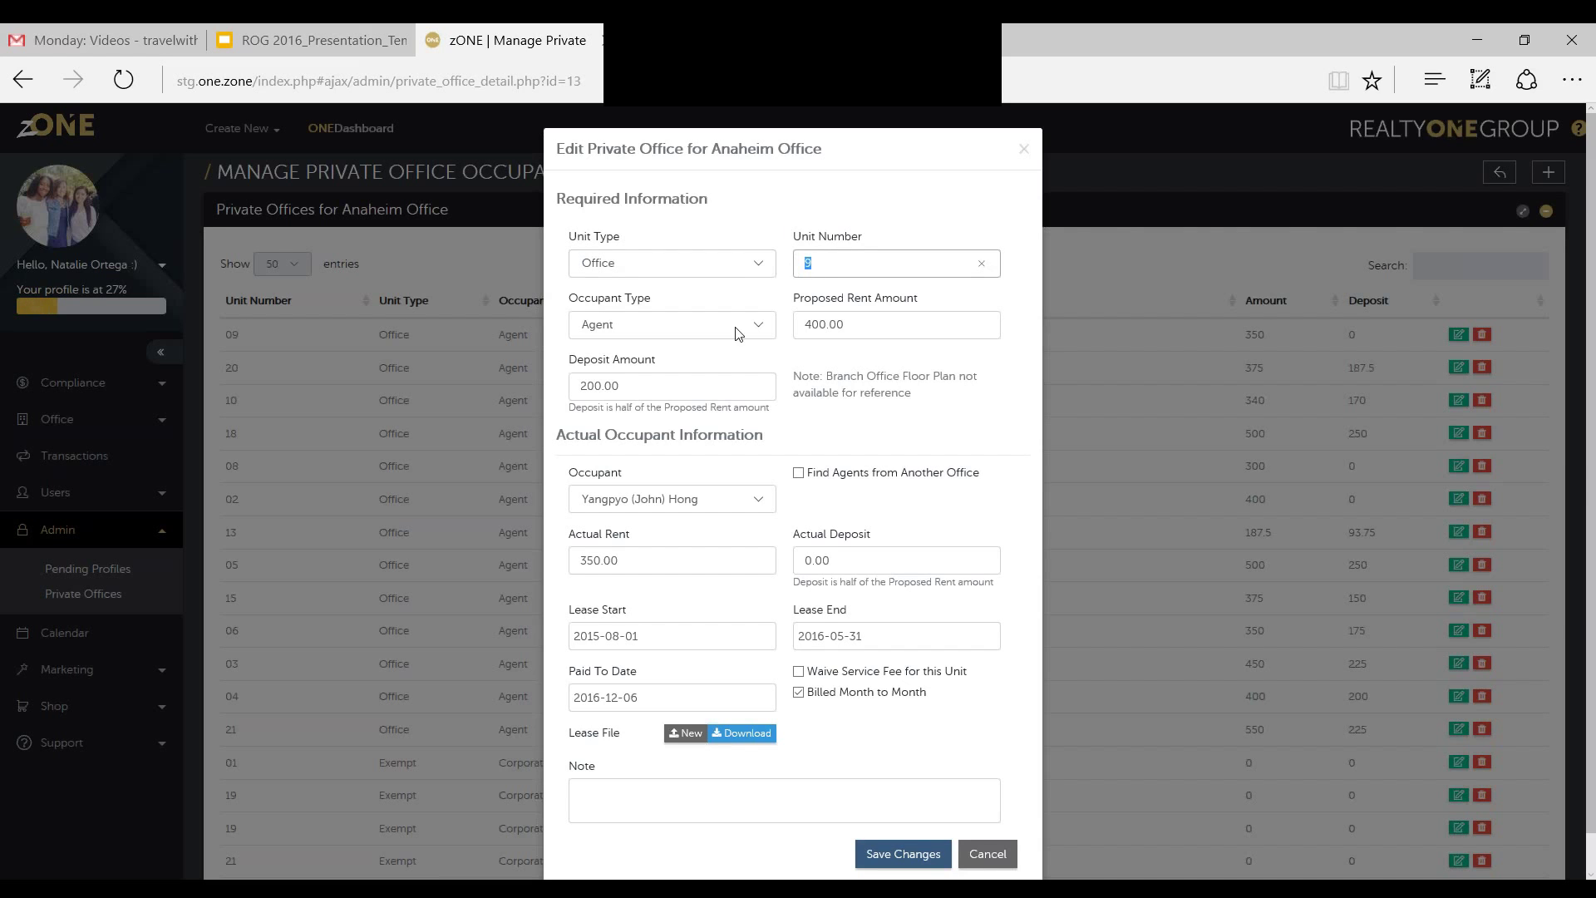
click(673, 333)
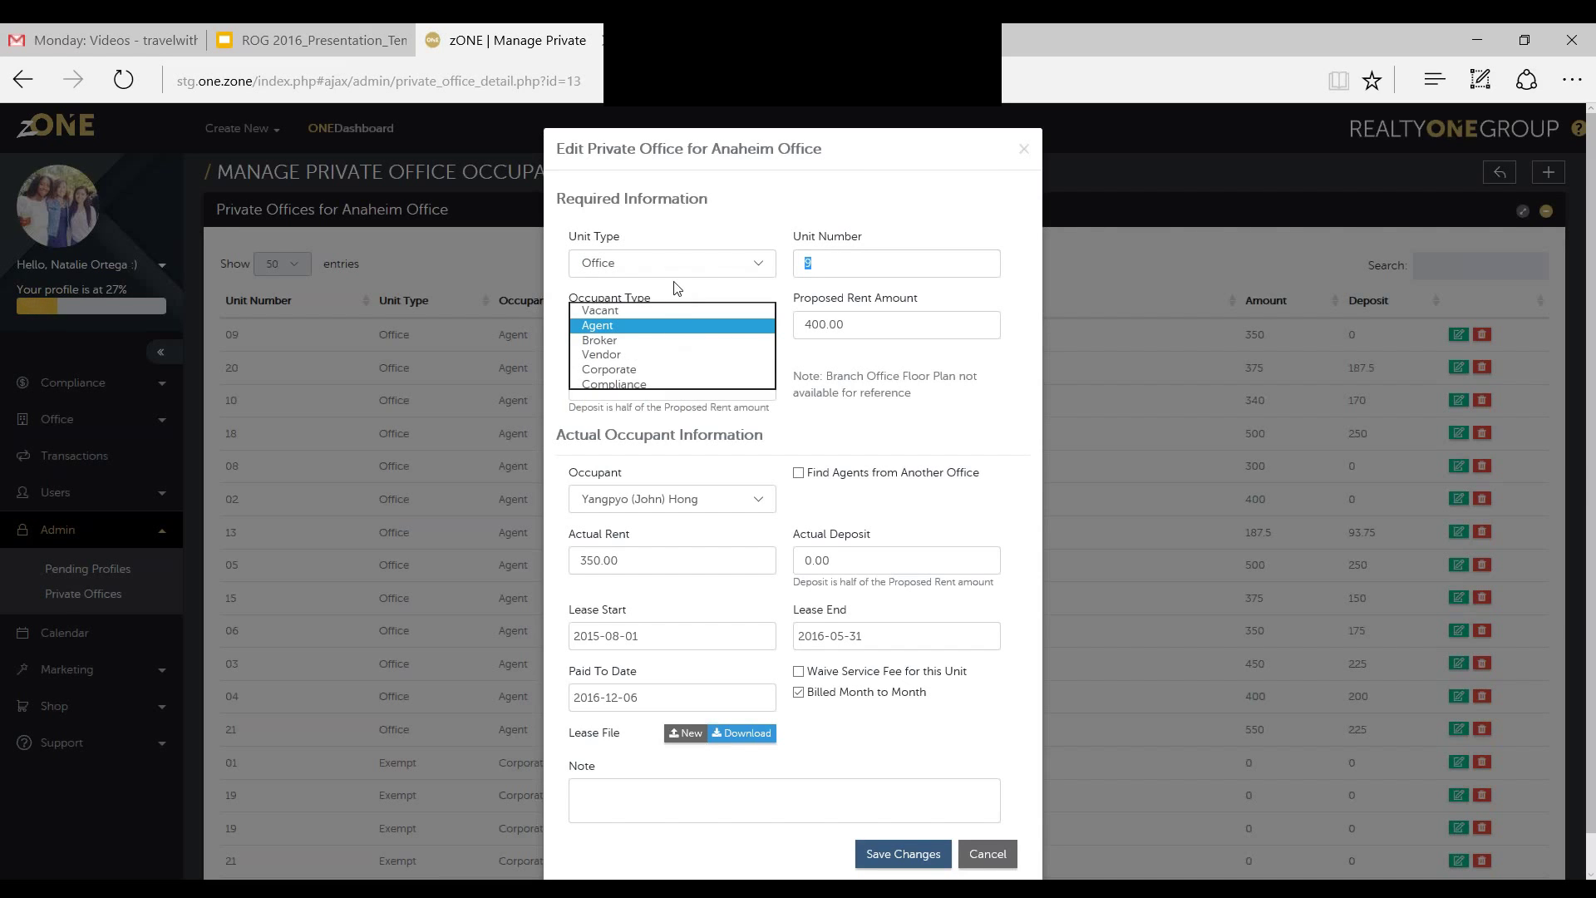
click(675, 285)
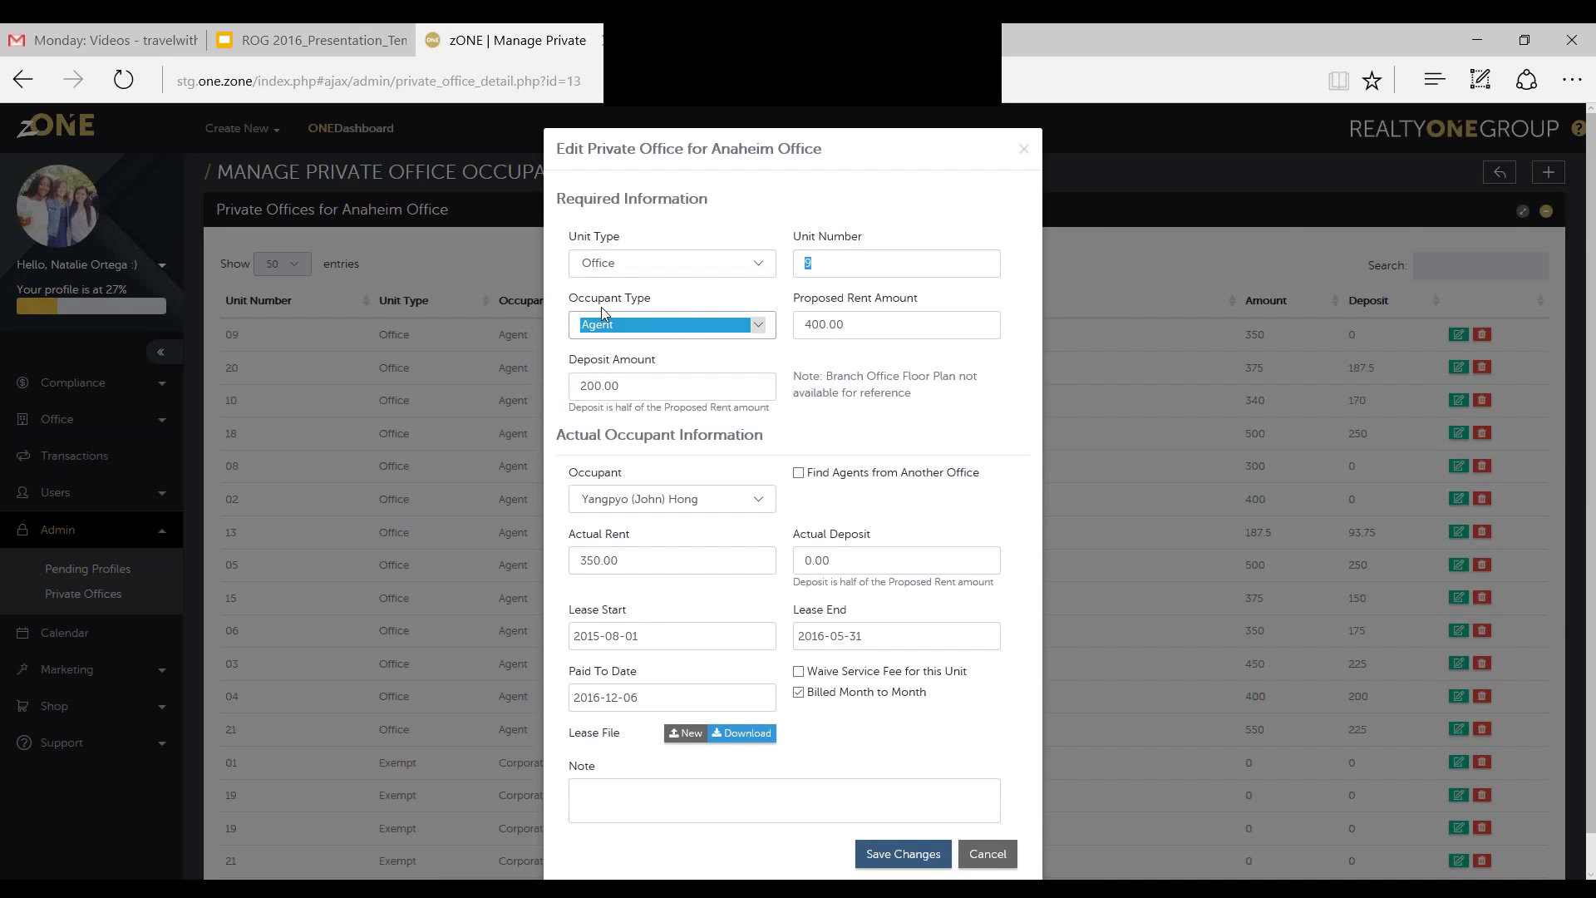
click(638, 326)
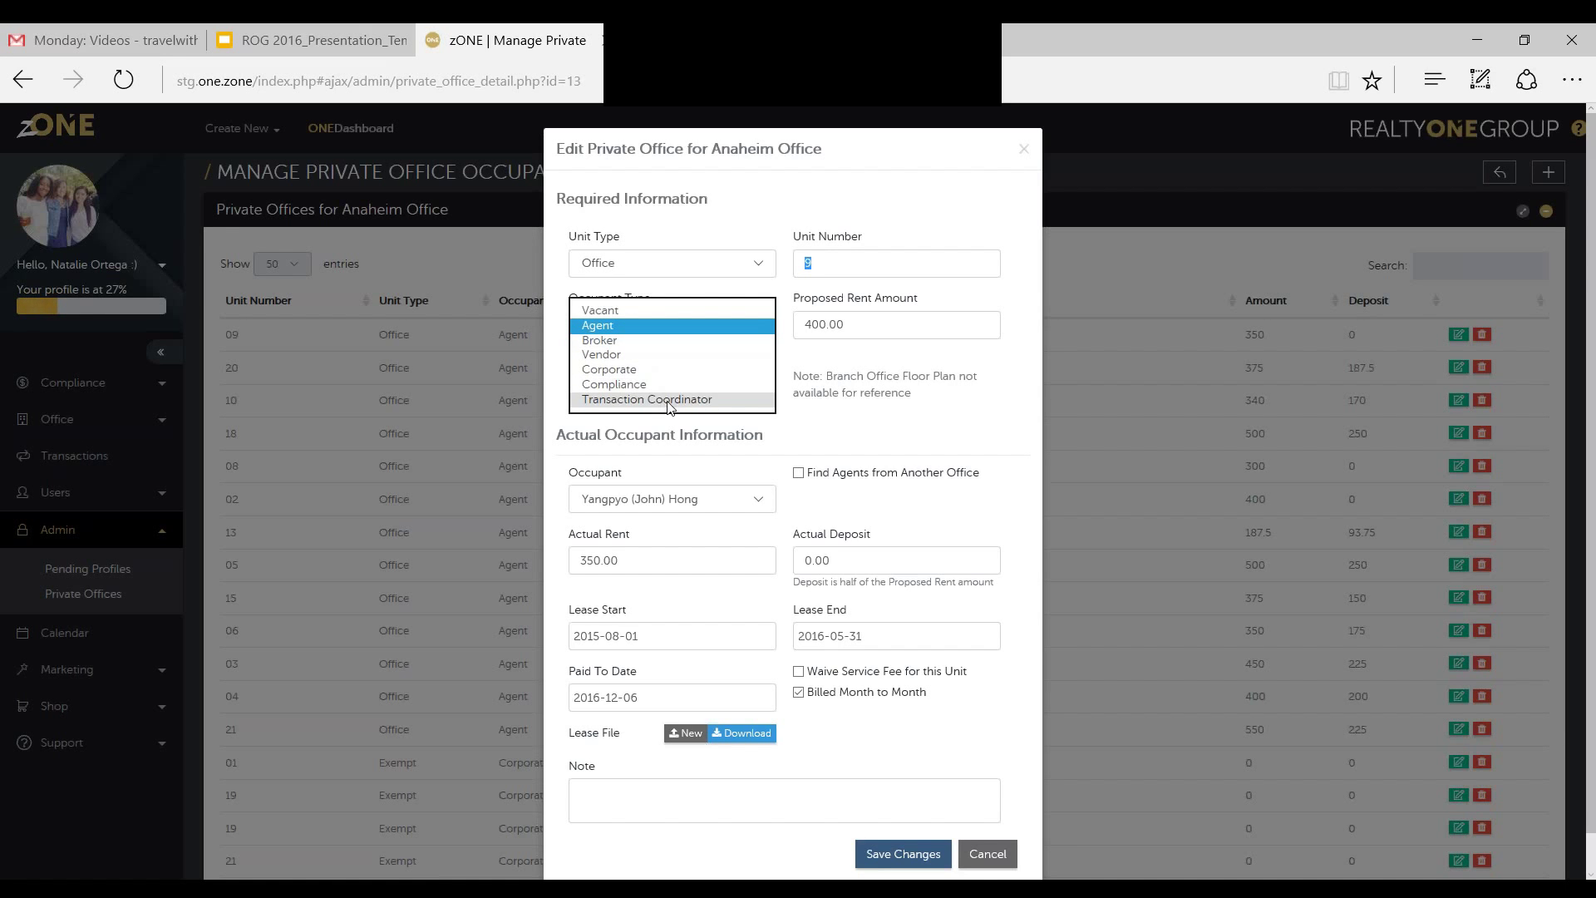
click(923, 326)
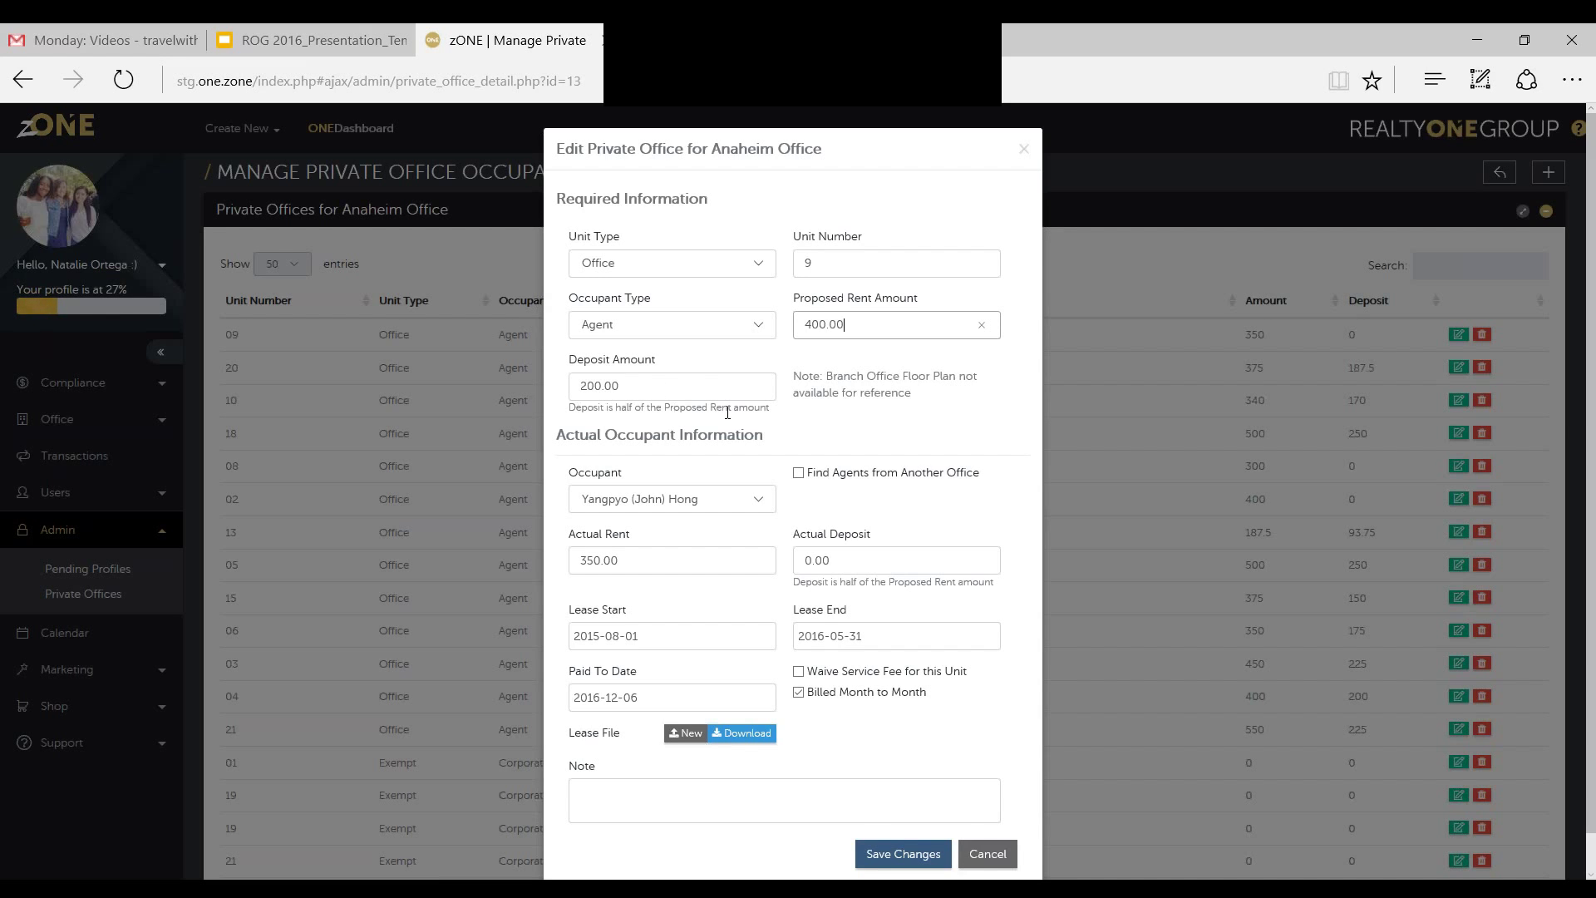
Look through the agents available in the Occupant list of the unit 9 form without changing the selection
scroll(789, 420, down, 1)
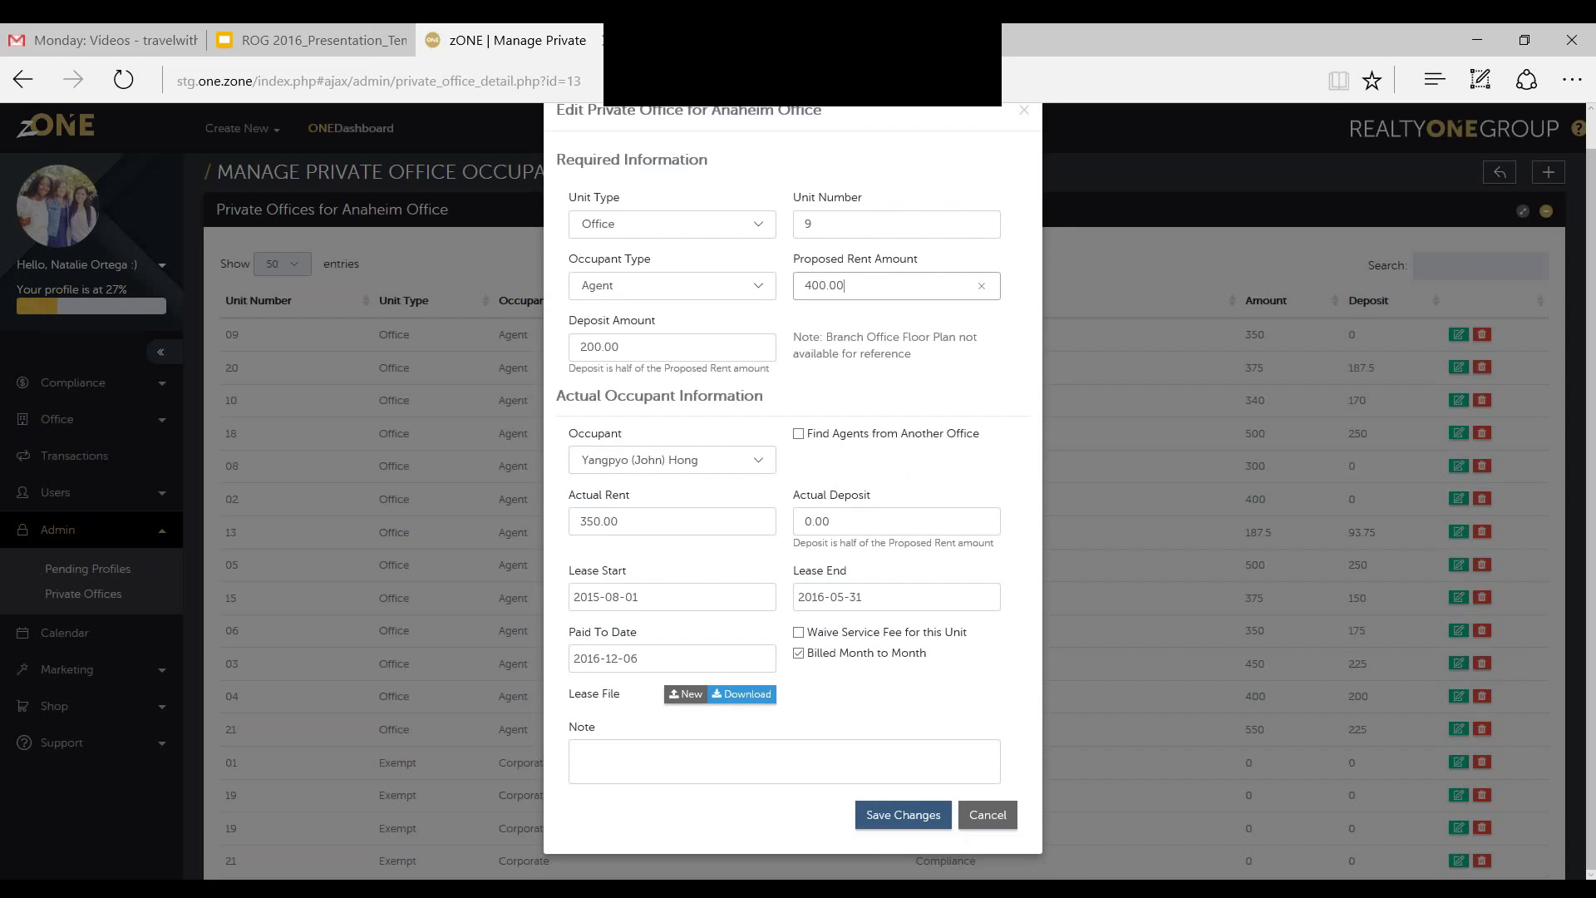
click(598, 463)
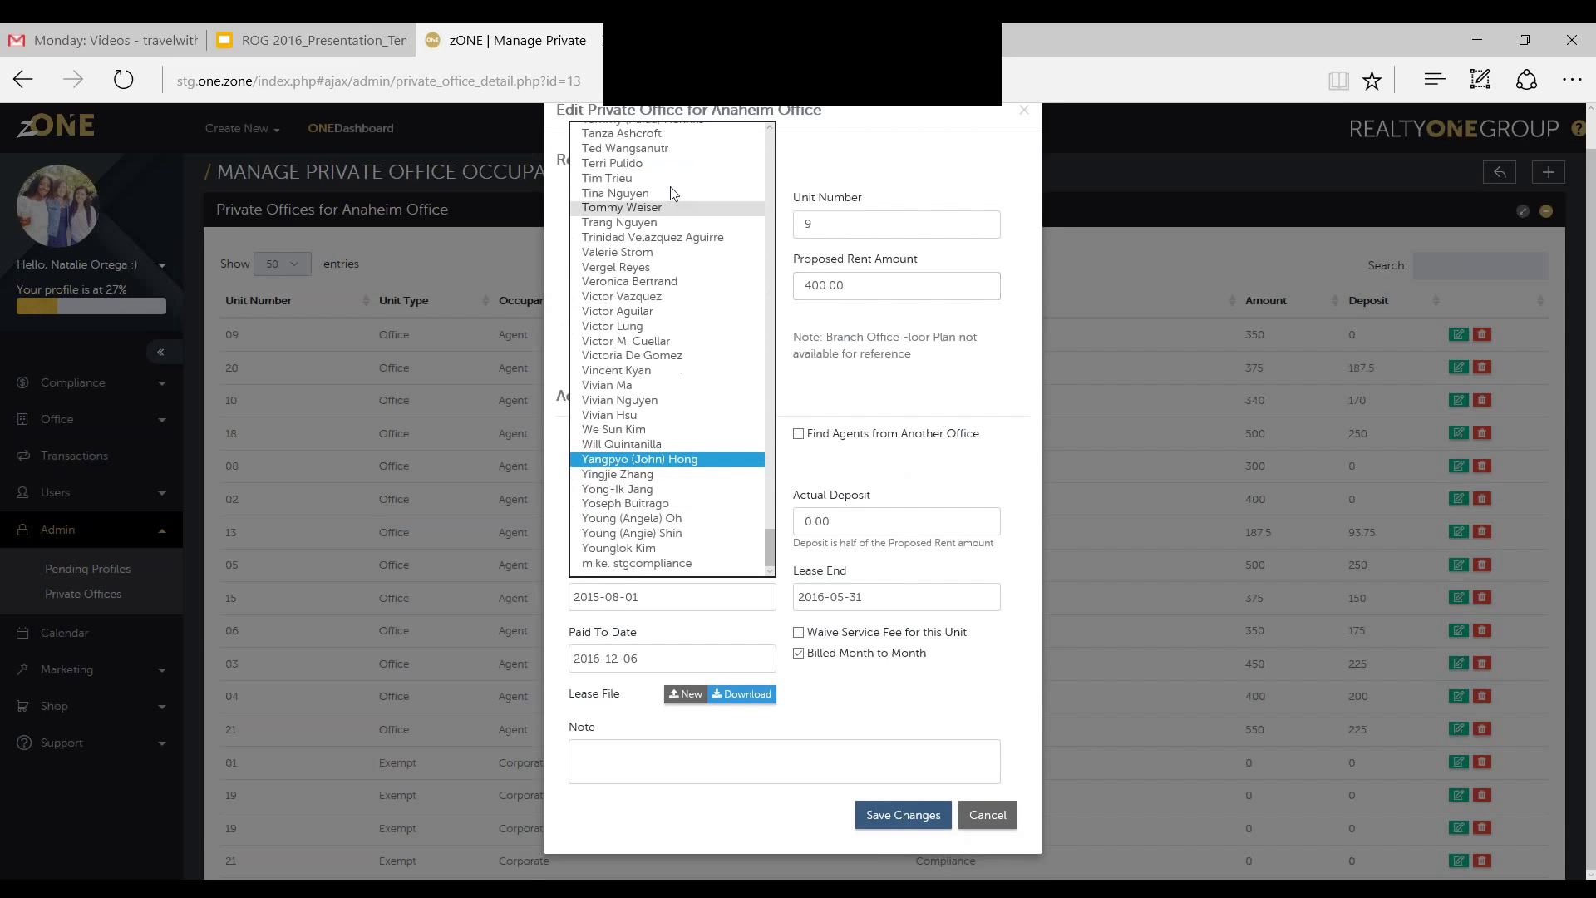
scroll(701, 366, up, 5)
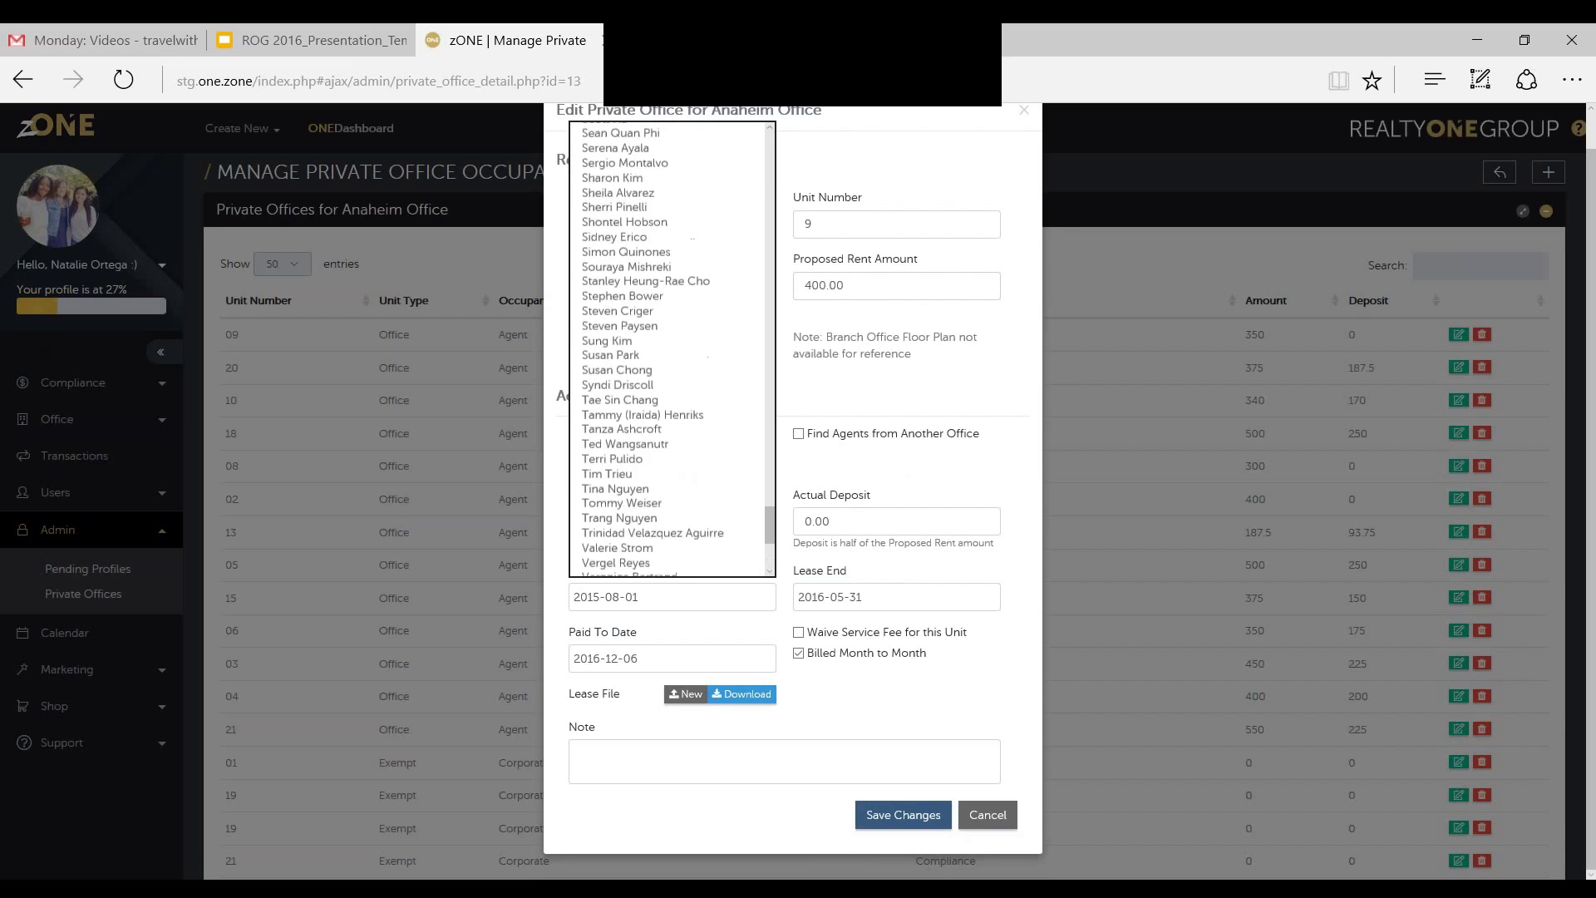
scroll(701, 368, up, 12)
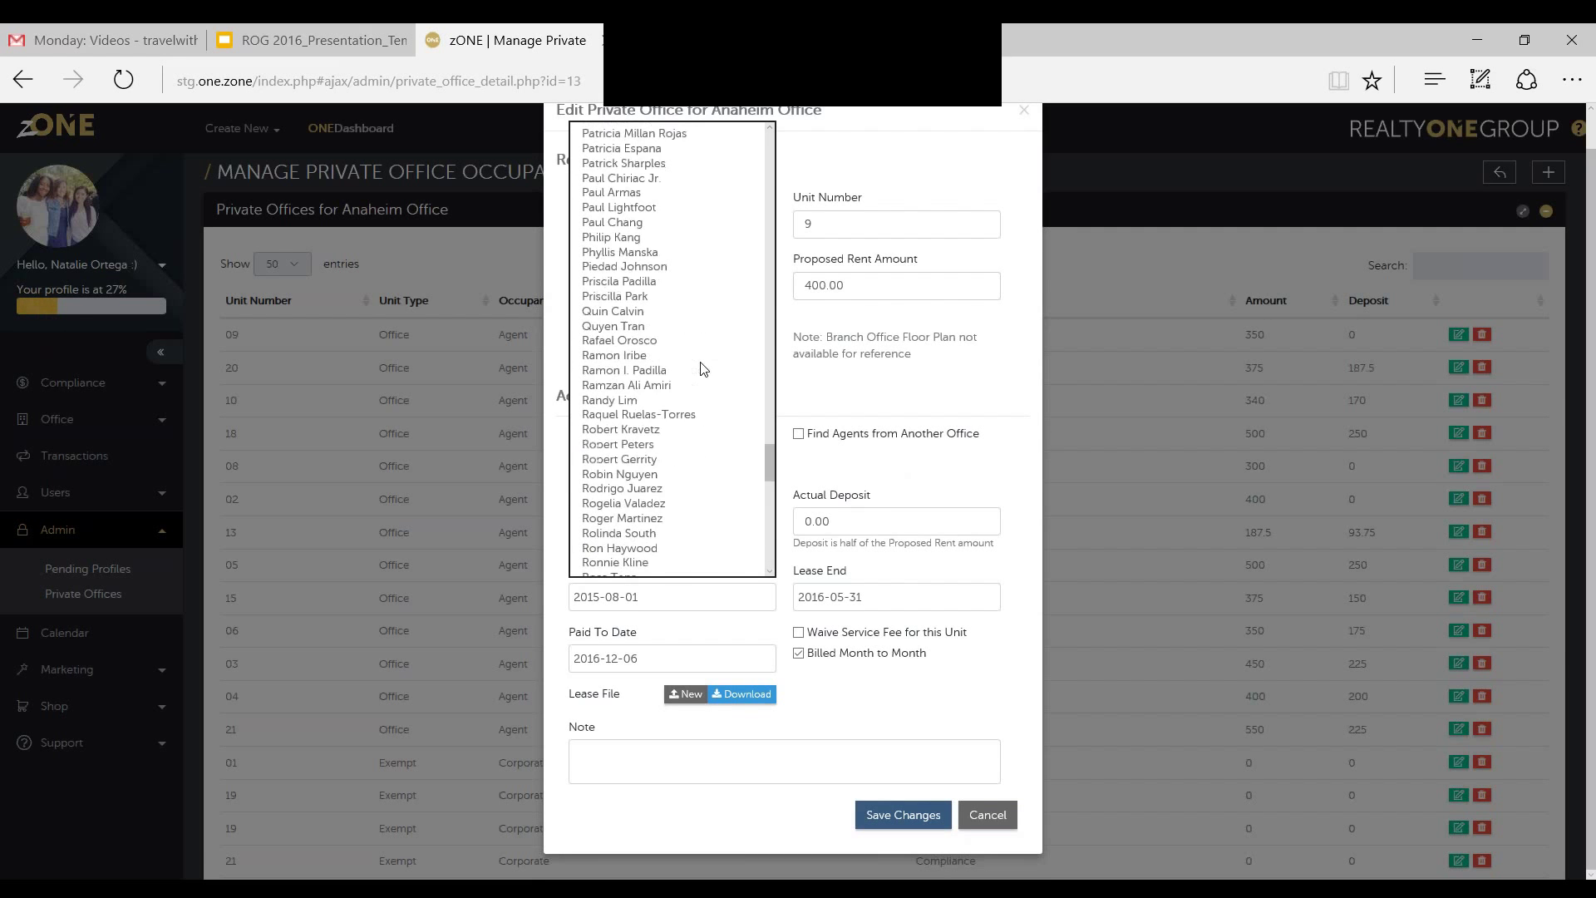
click(816, 396)
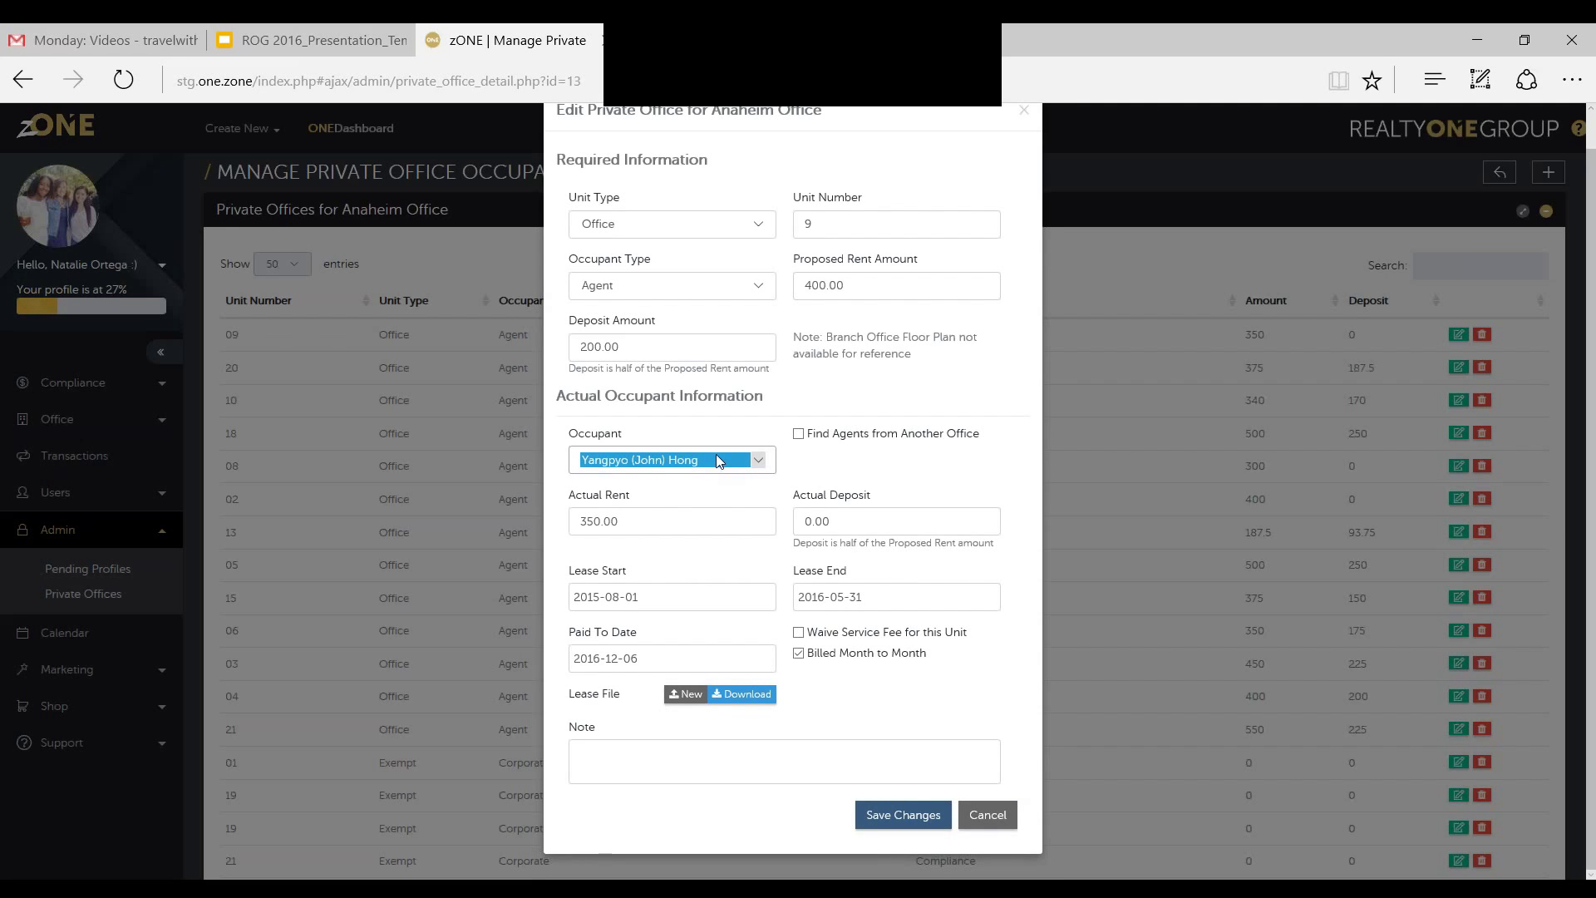
Enable finding agents from another office for unit 9, choose Corona Office, and check the Occupant list
click(799, 434)
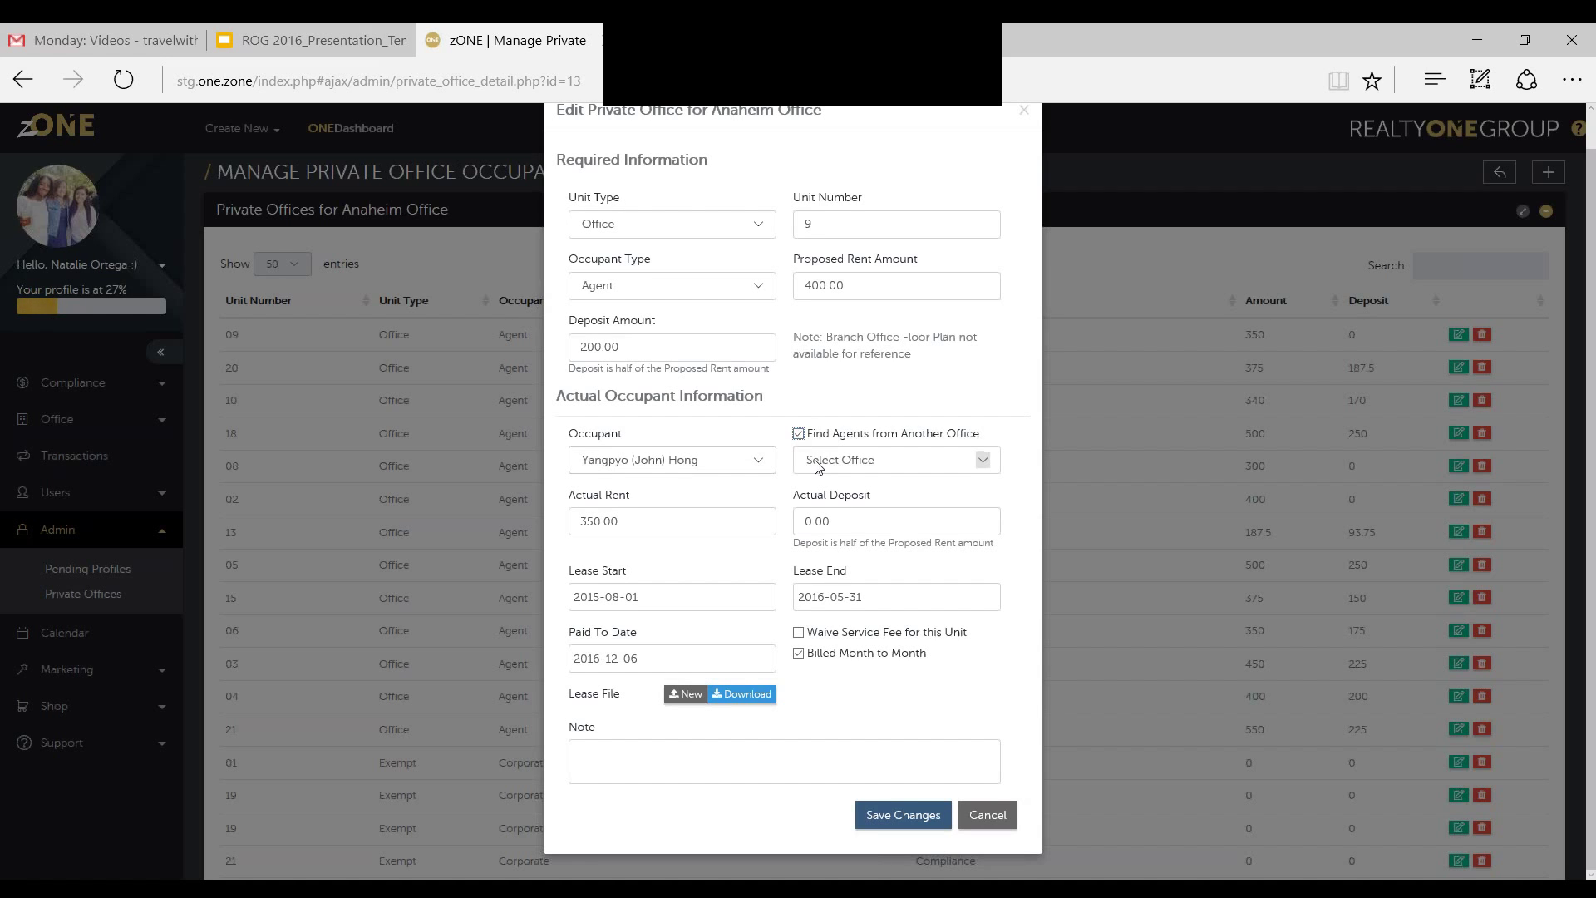
click(827, 464)
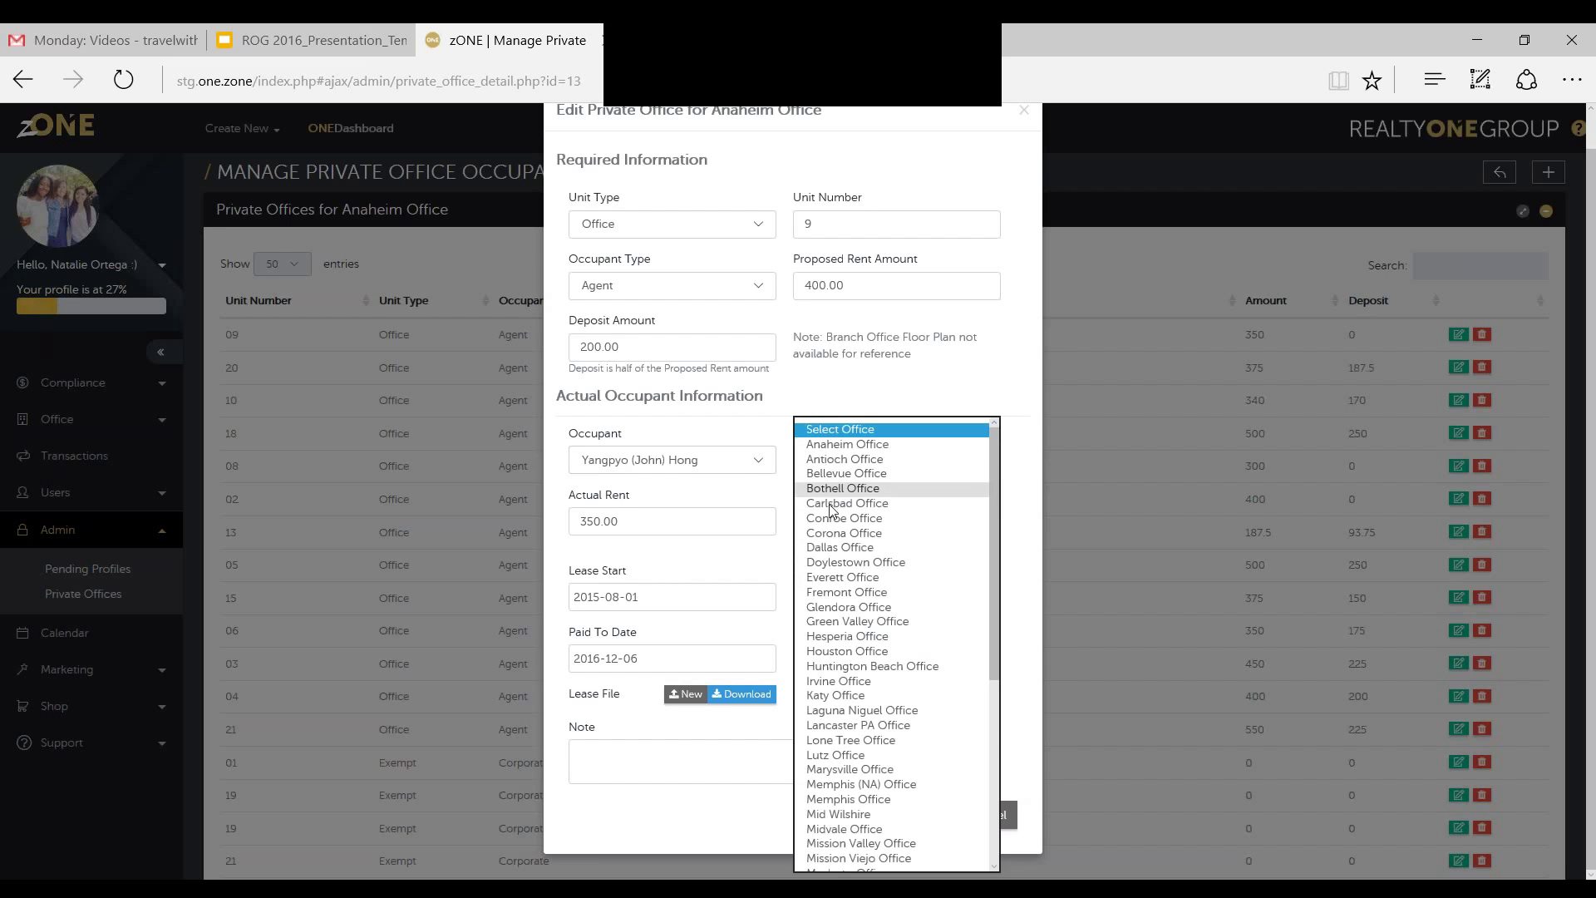
click(844, 533)
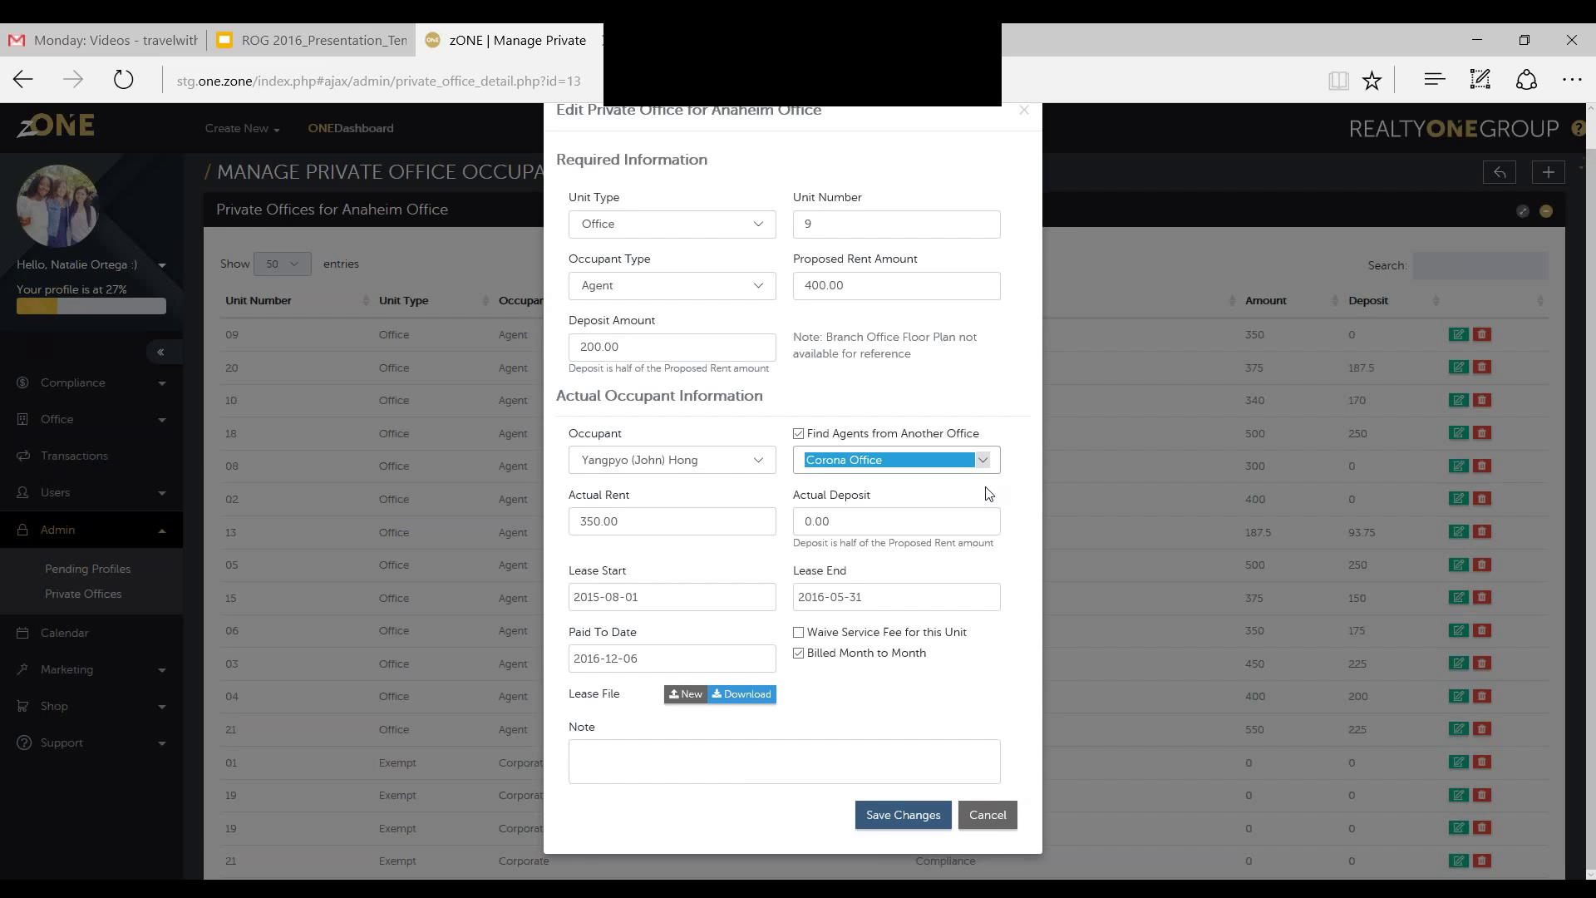
click(758, 462)
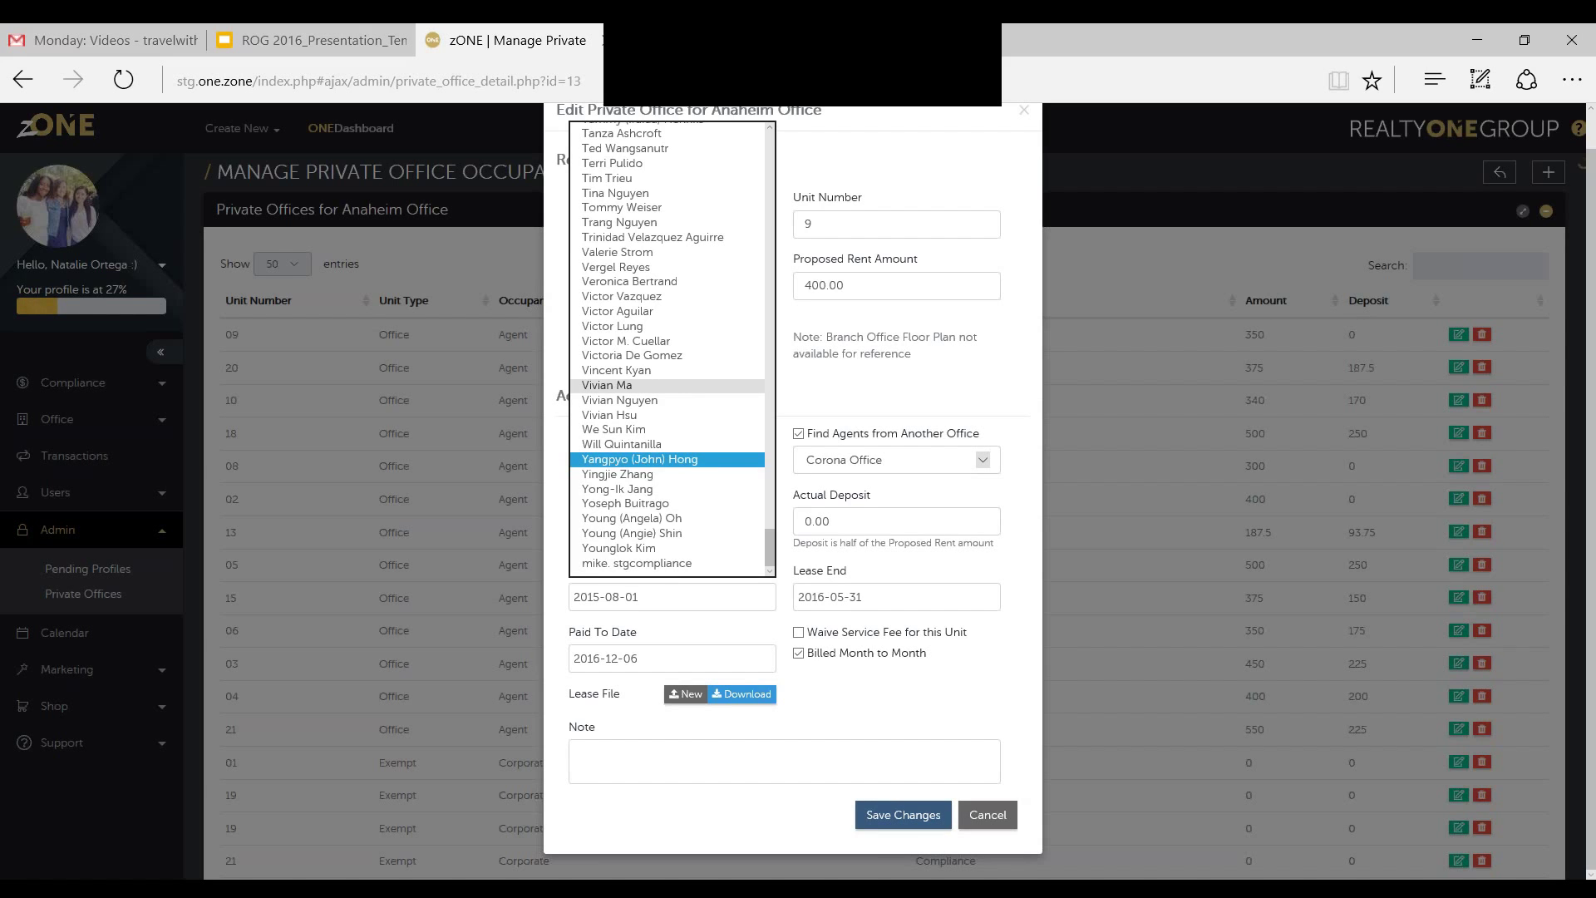
click(900, 397)
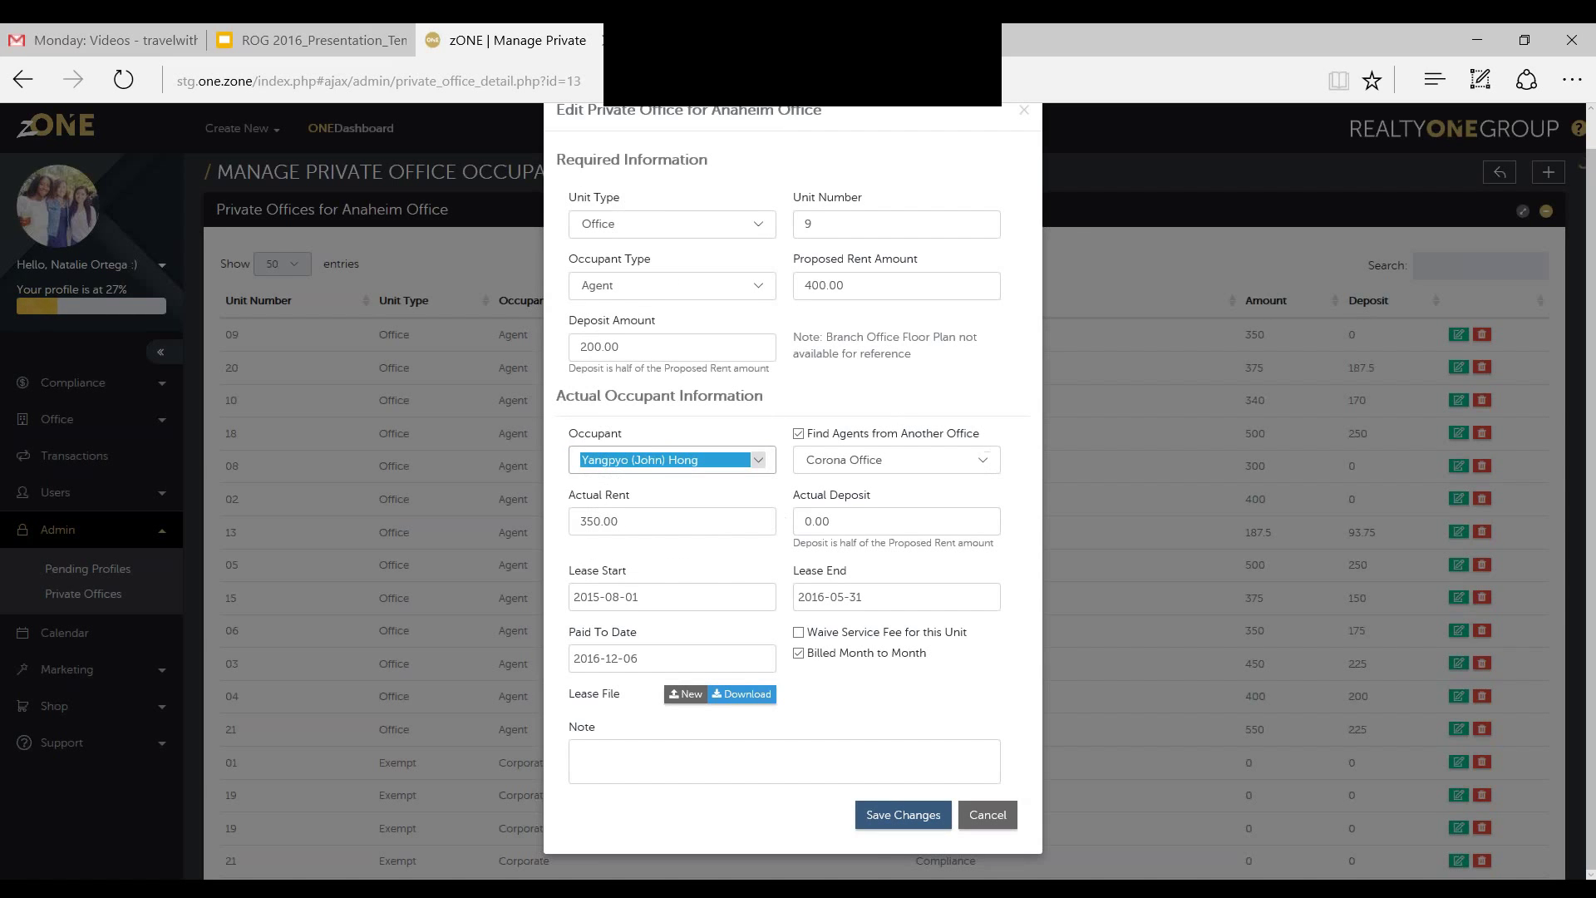
Select a Corona Office agent as the unit's occupant and cancel the edit without saving the changes
click(680, 525)
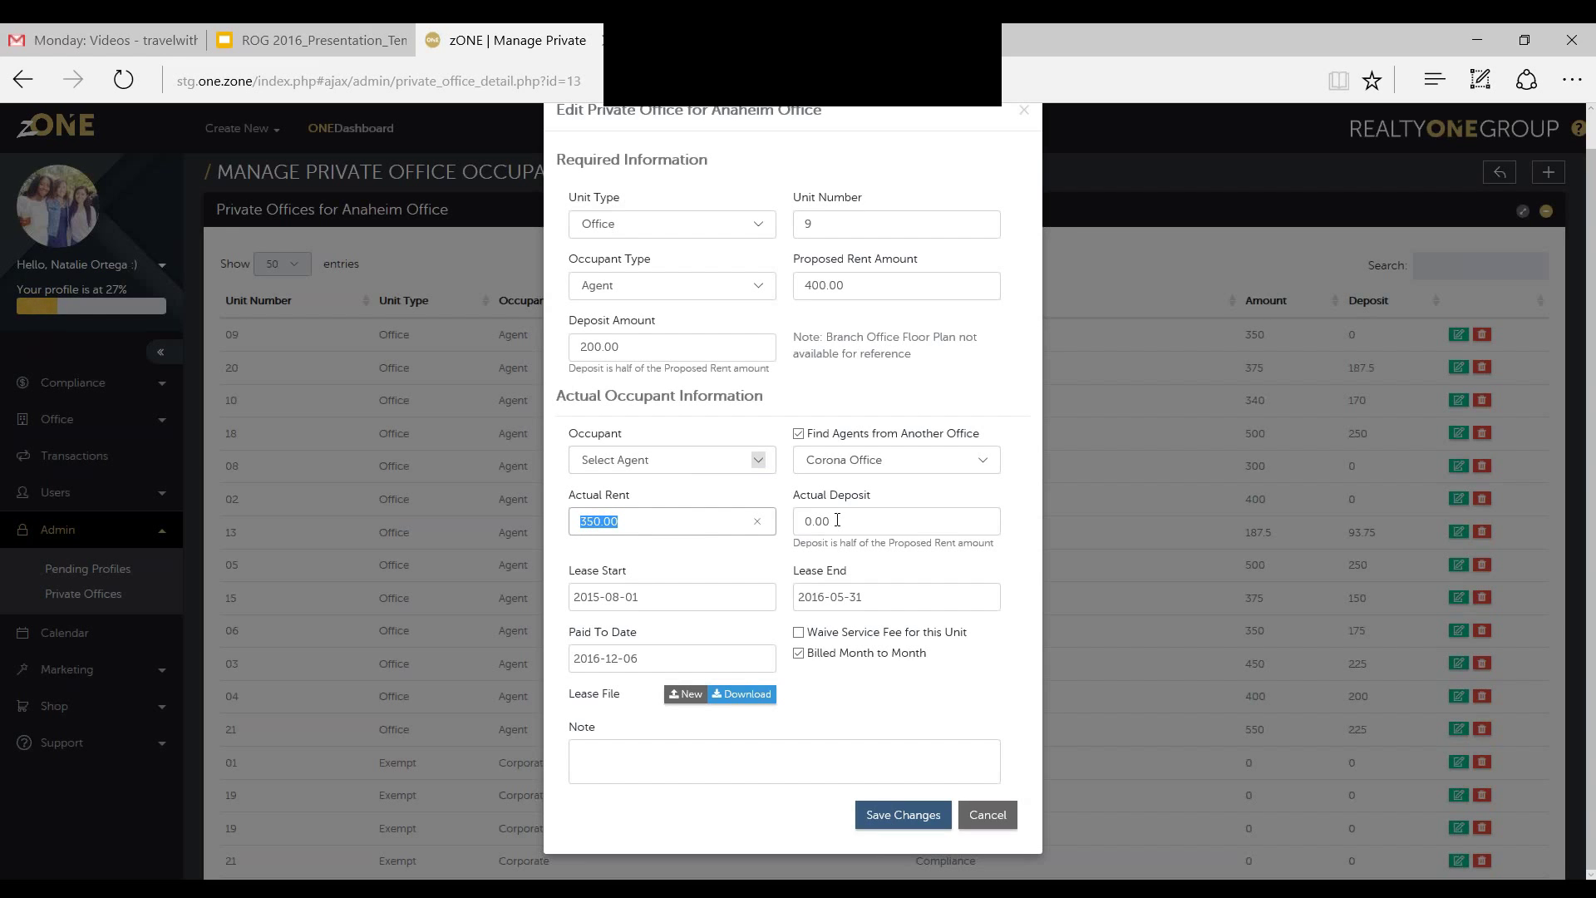
click(732, 459)
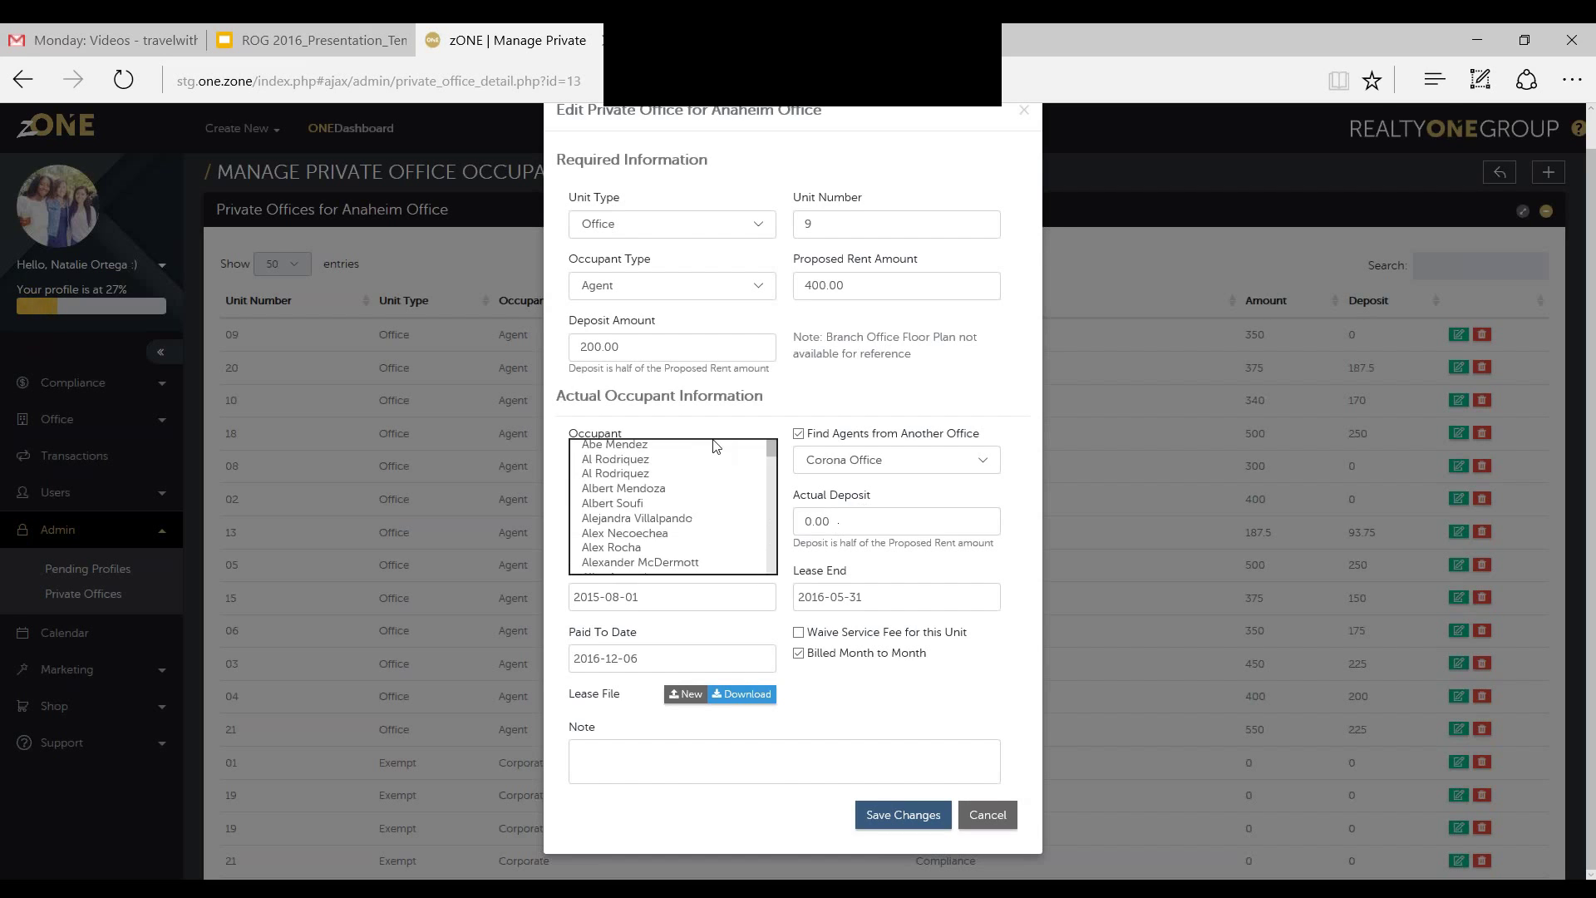
click(665, 516)
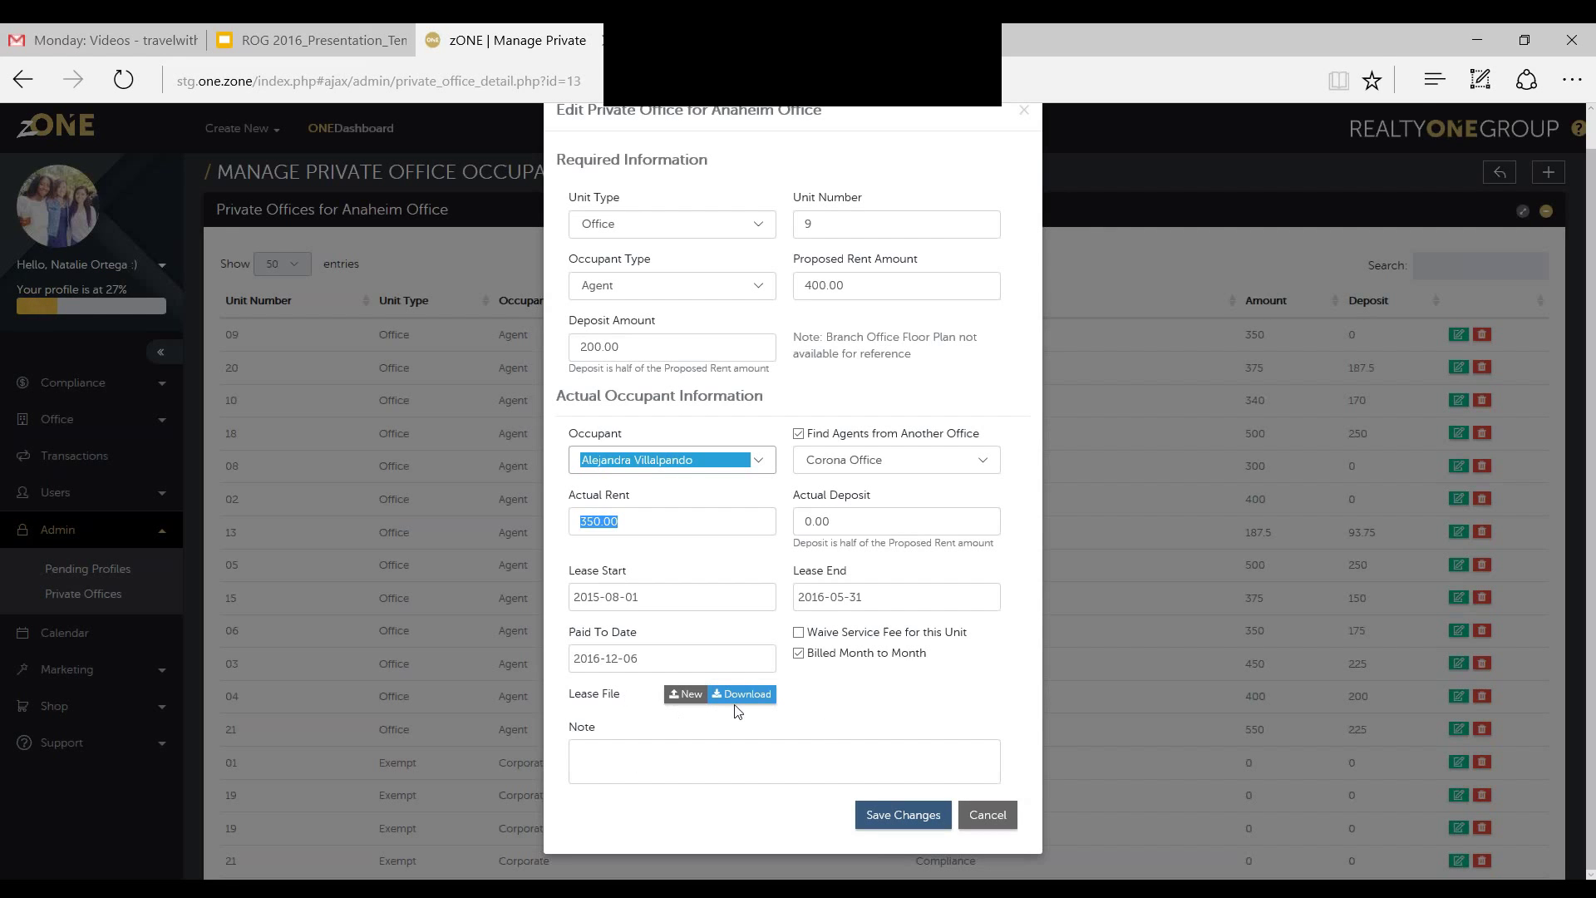
click(729, 761)
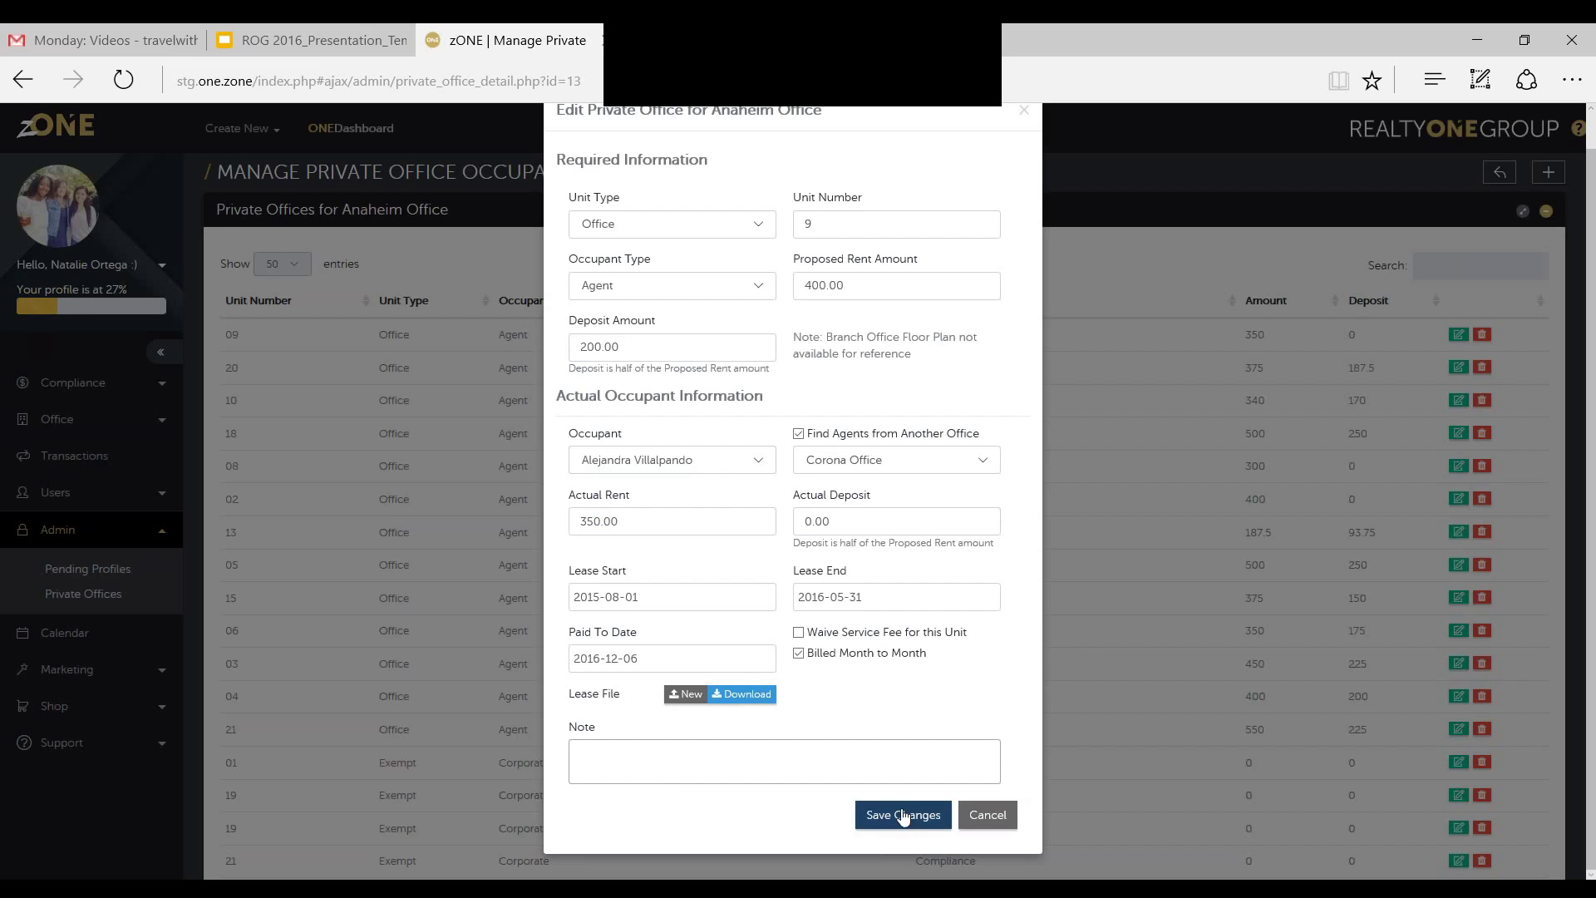
click(982, 818)
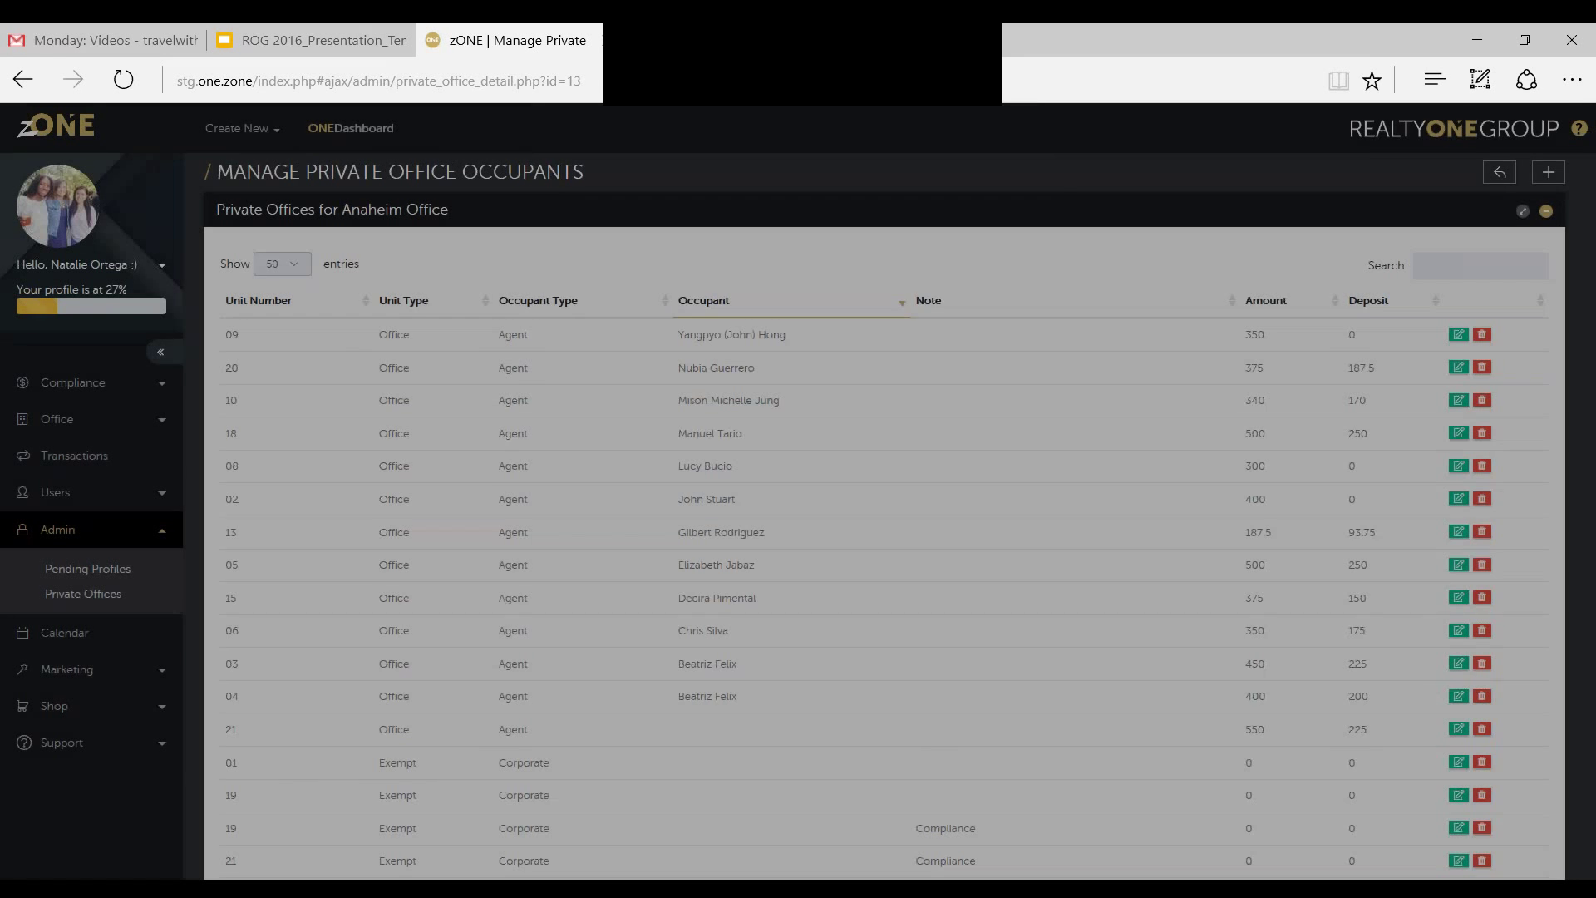
Look through the full list of Anaheim Office private units, including the vacant ones, and return to its beginning
scroll(912, 618, down, 3)
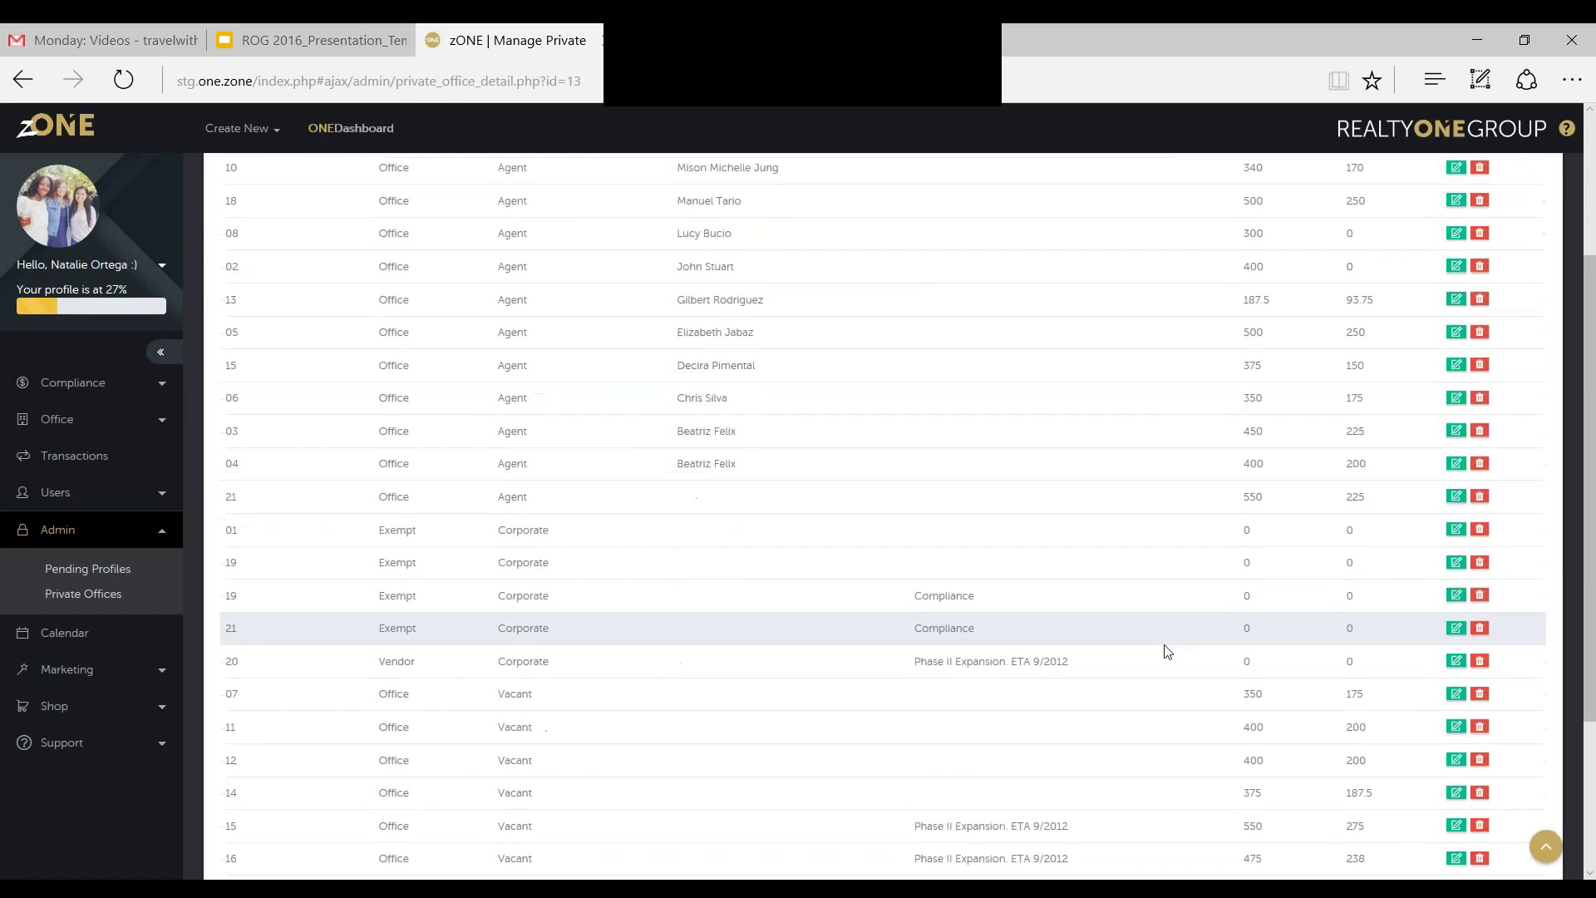
scroll(1530, 259, up, 3)
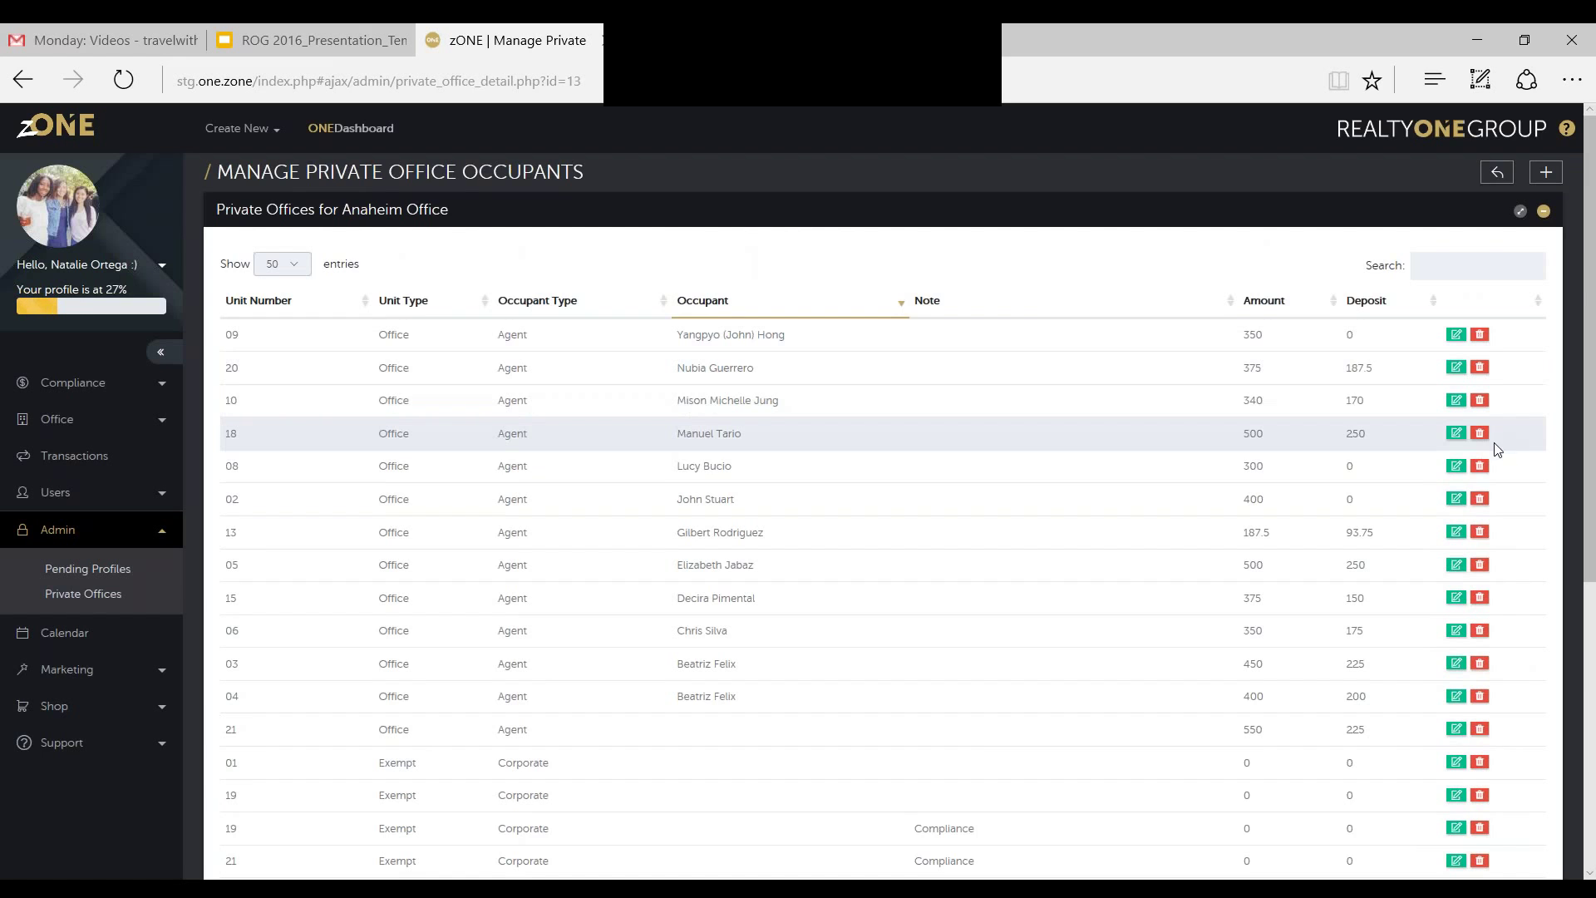
scroll(1509, 586, down, 5)
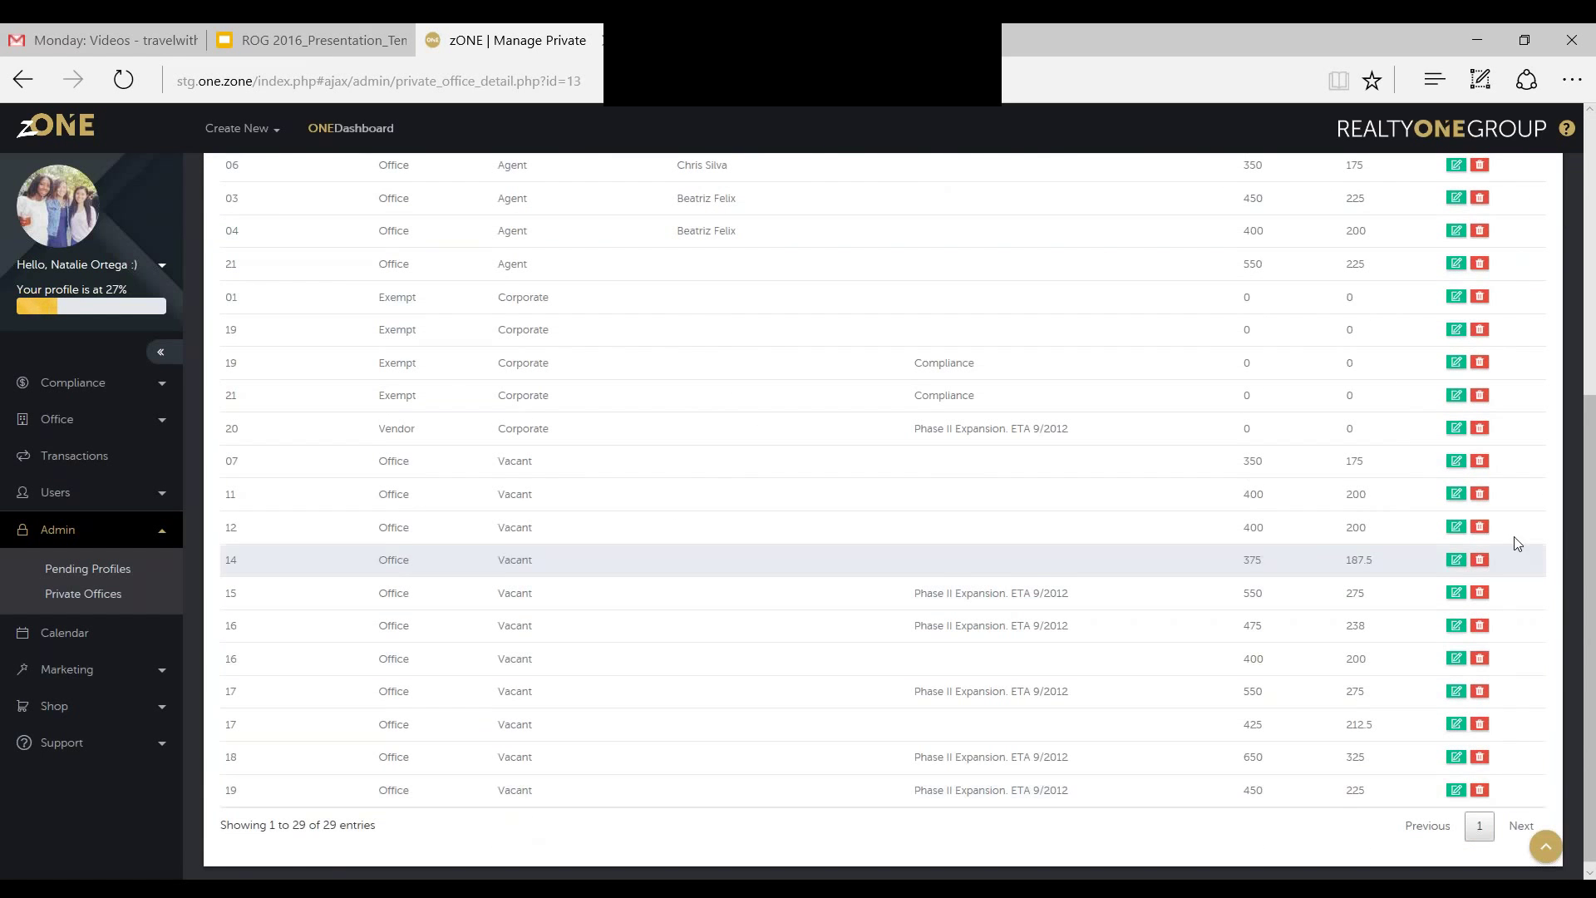
scroll(1514, 541, up, 4)
scroll(1517, 541, up, 1)
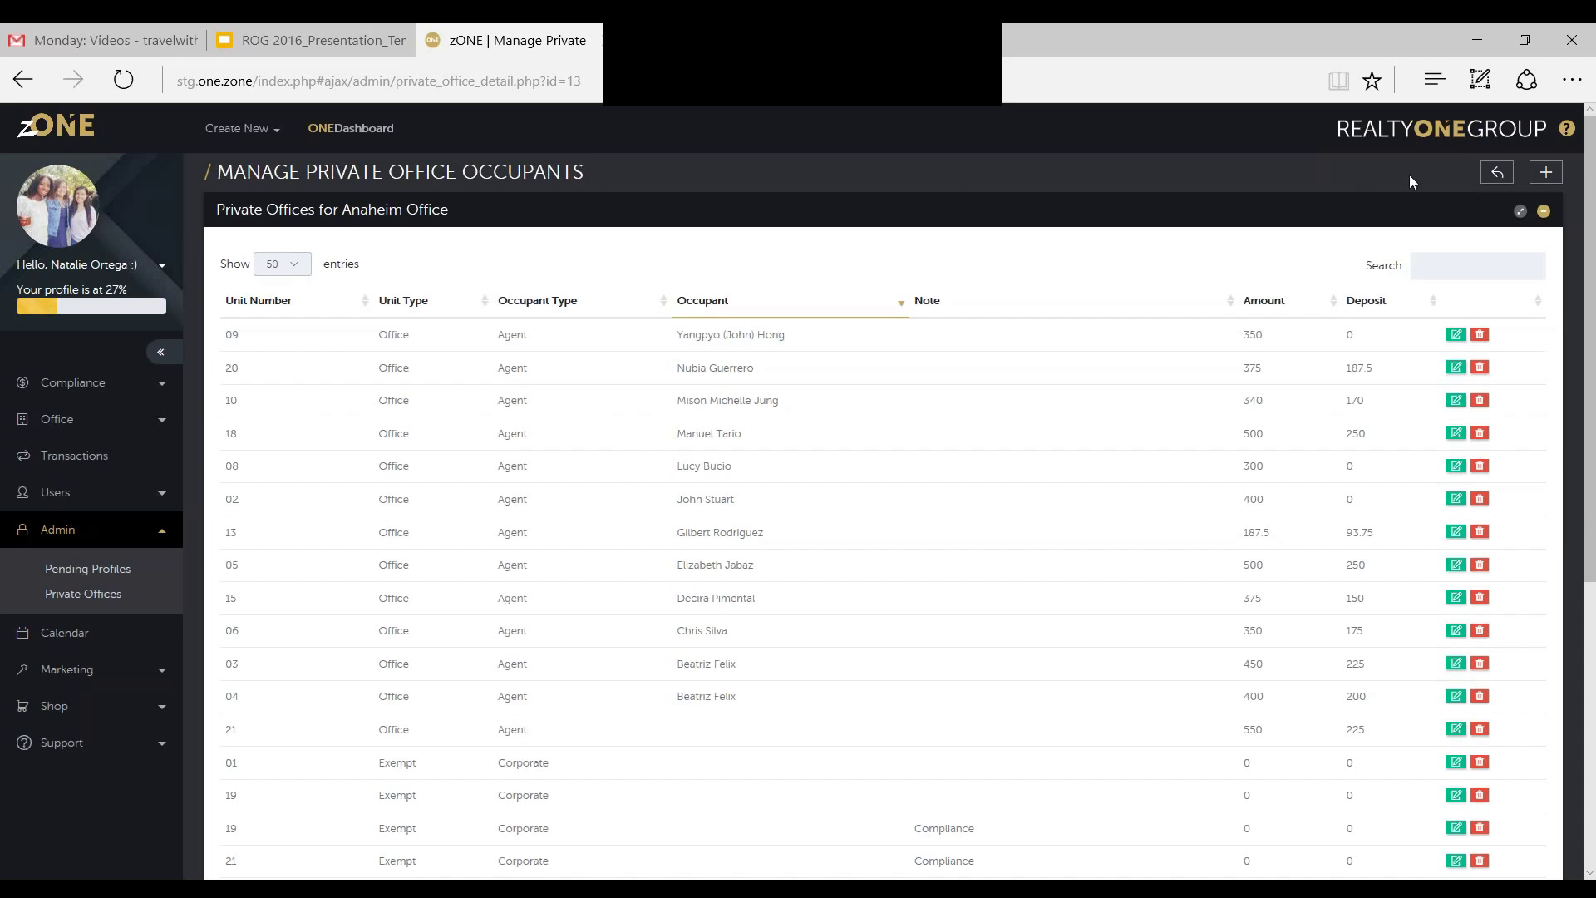
Open the form for adding a private office and examine its office, Unit Type and Occupant Type options without choosing any
click(1547, 174)
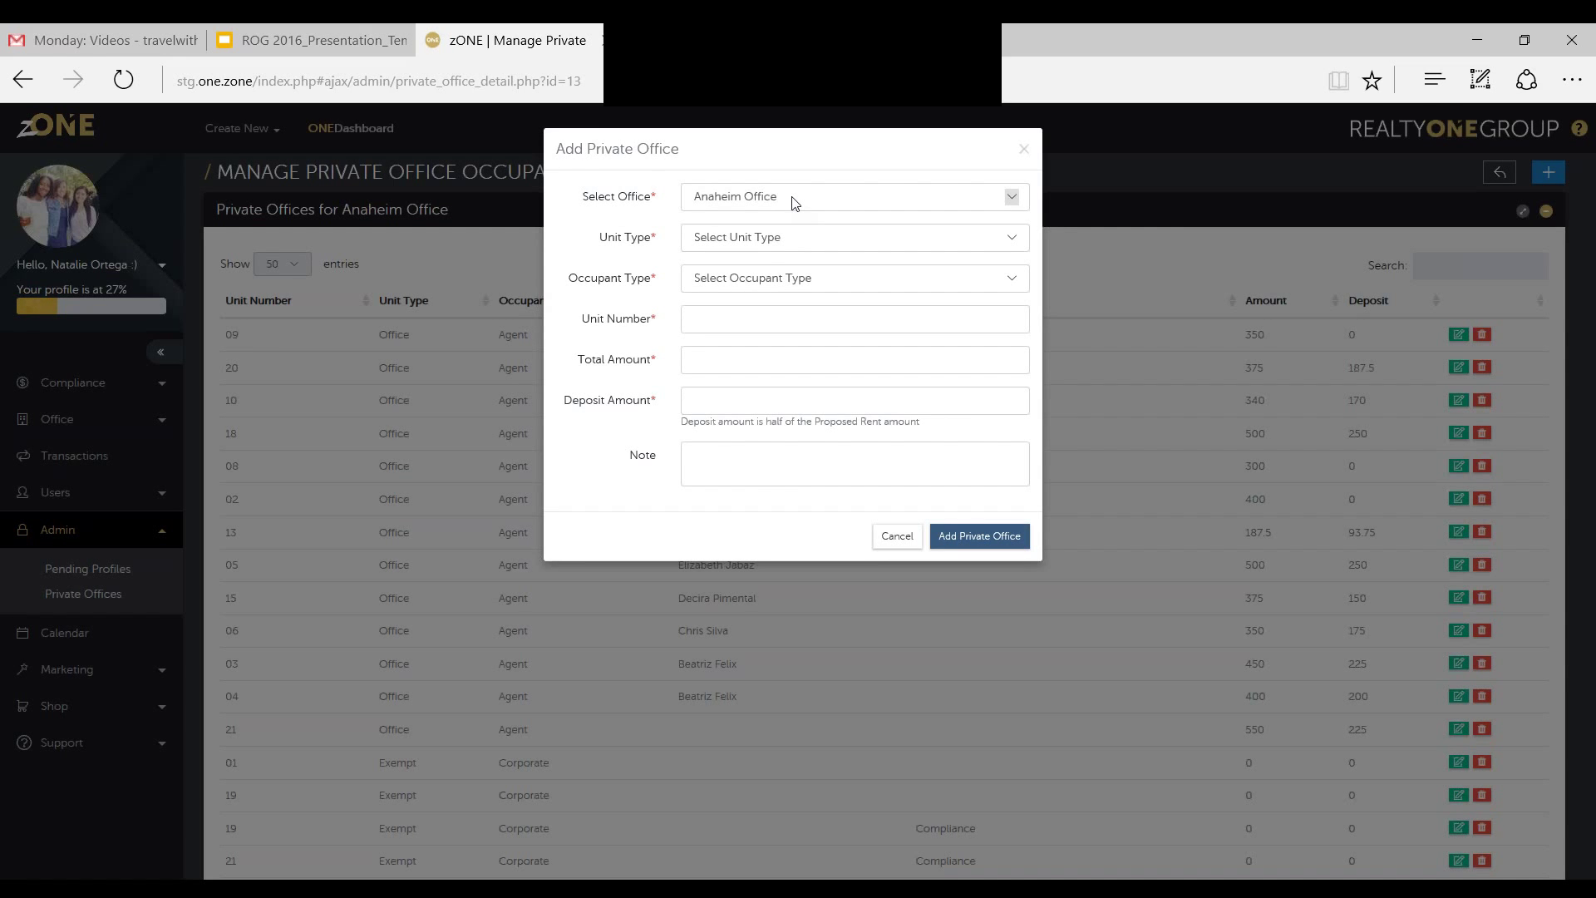
click(734, 203)
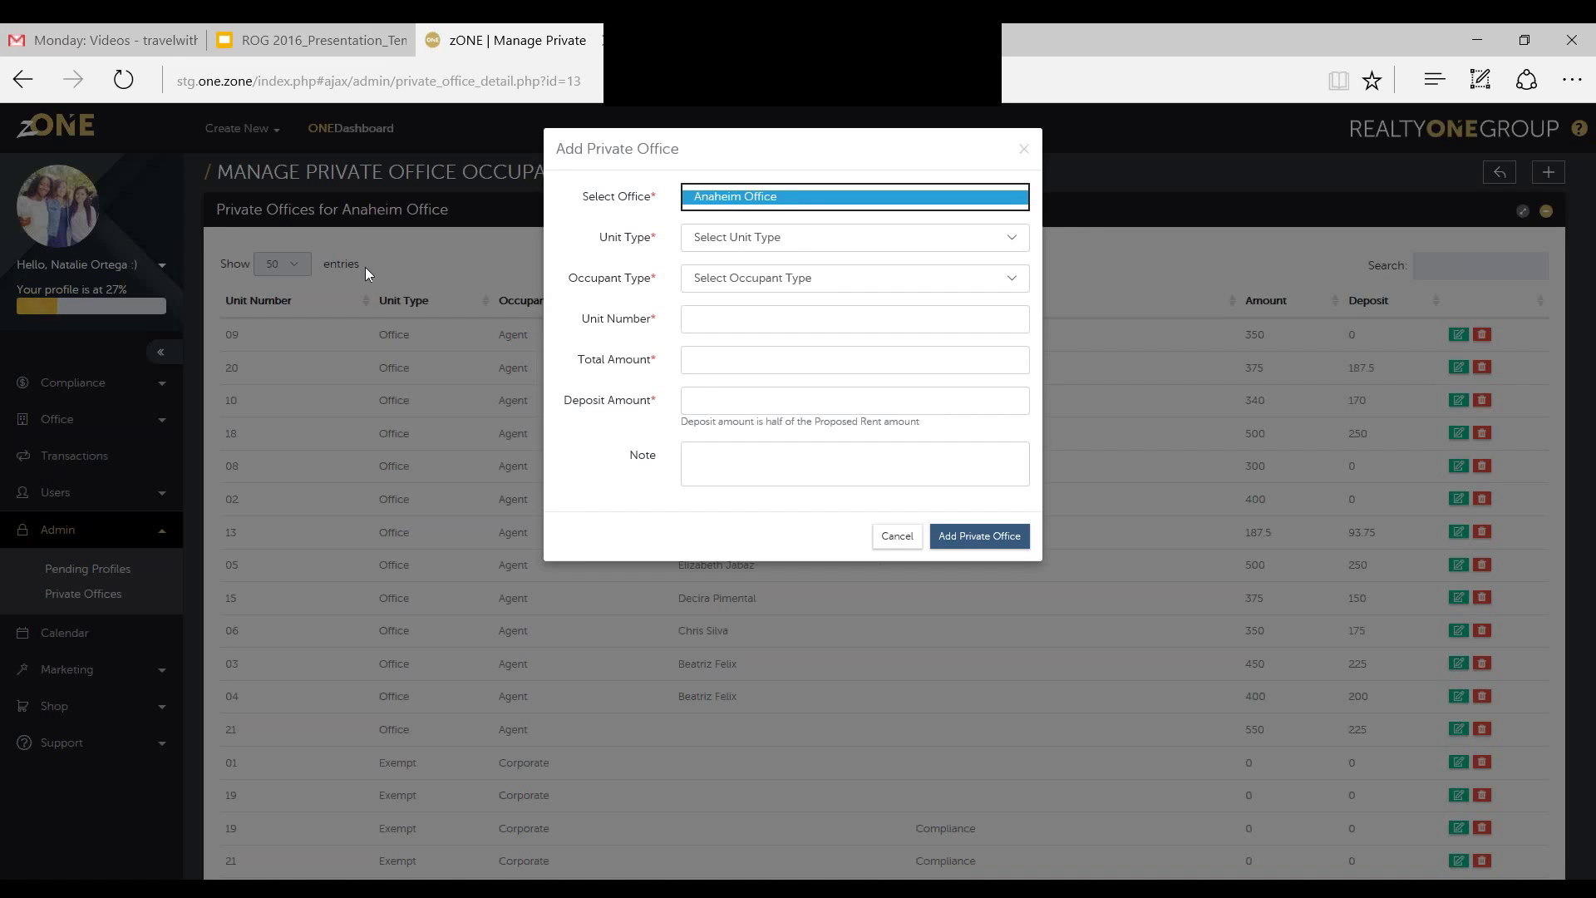
click(733, 199)
click(700, 239)
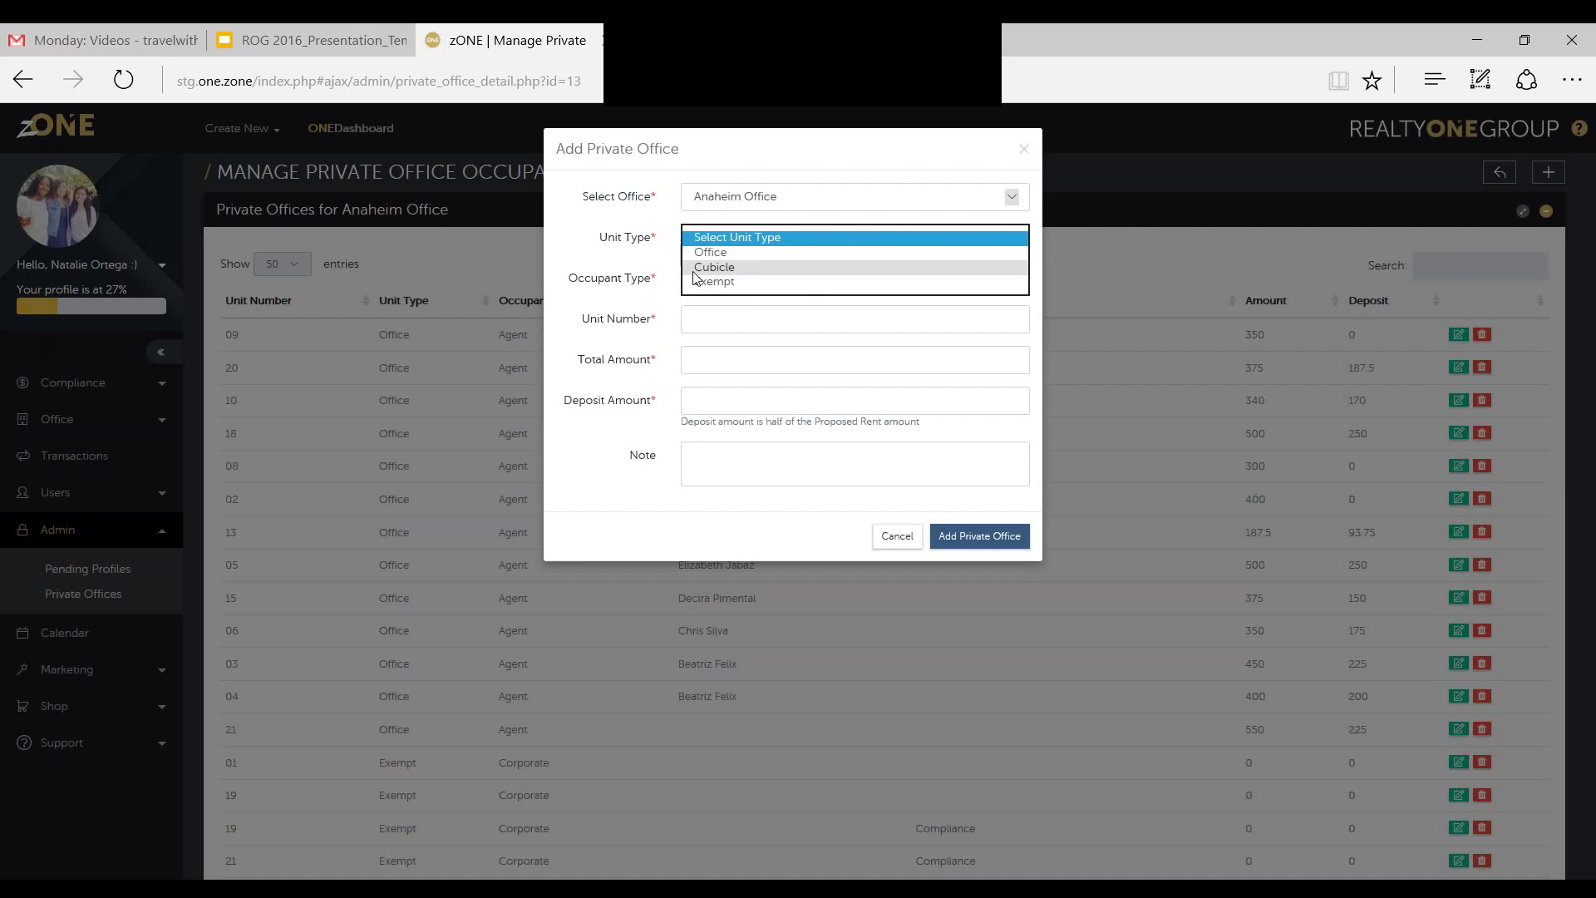
click(698, 276)
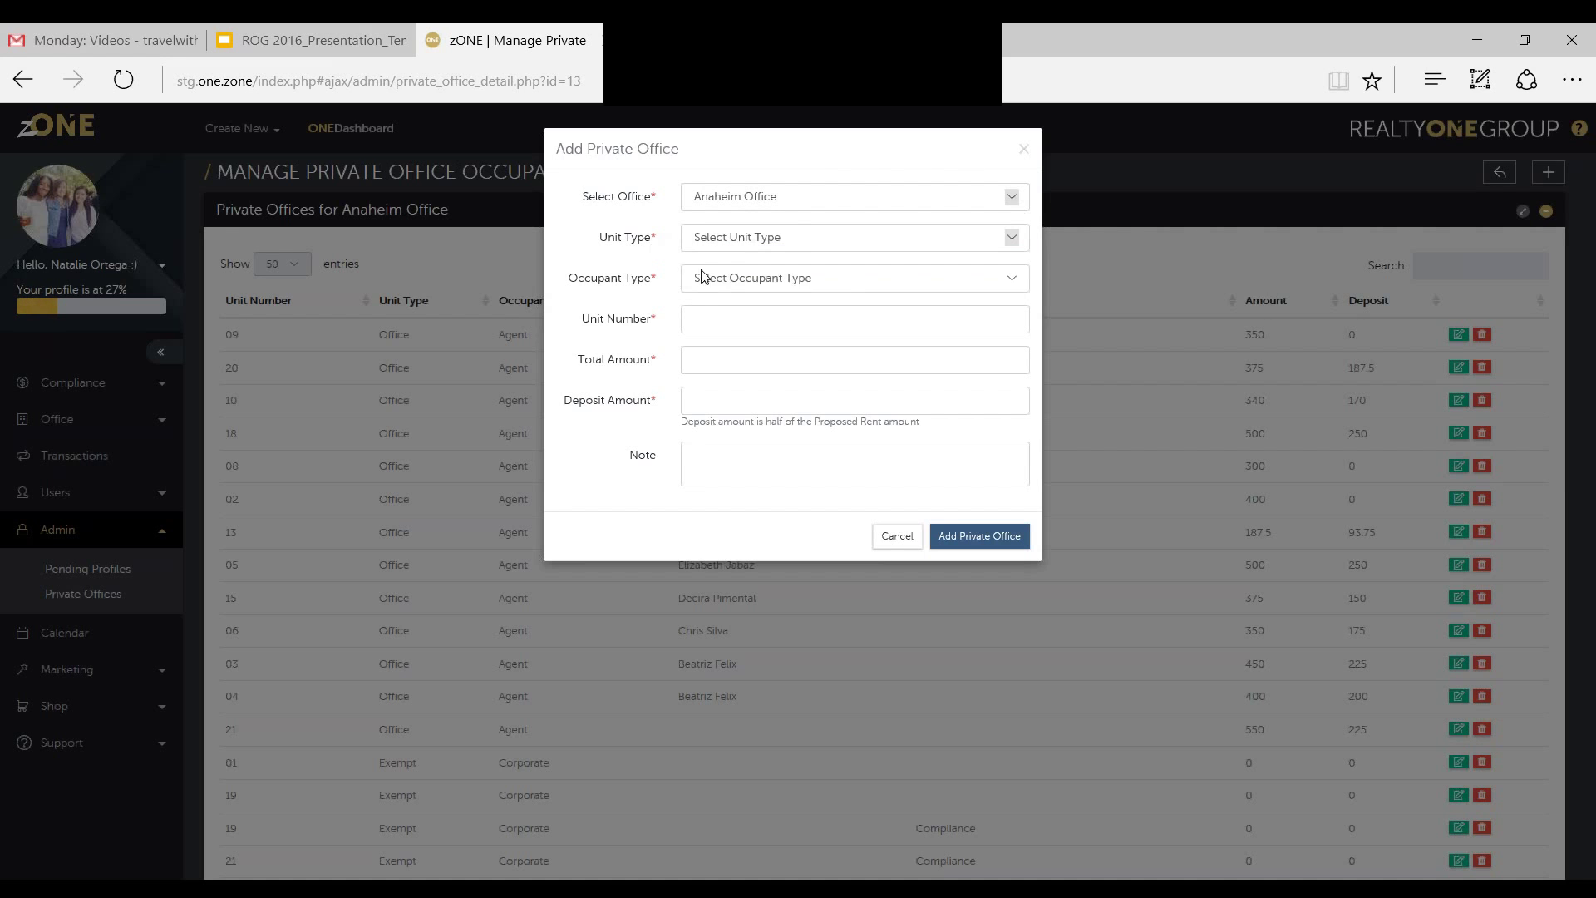
click(701, 275)
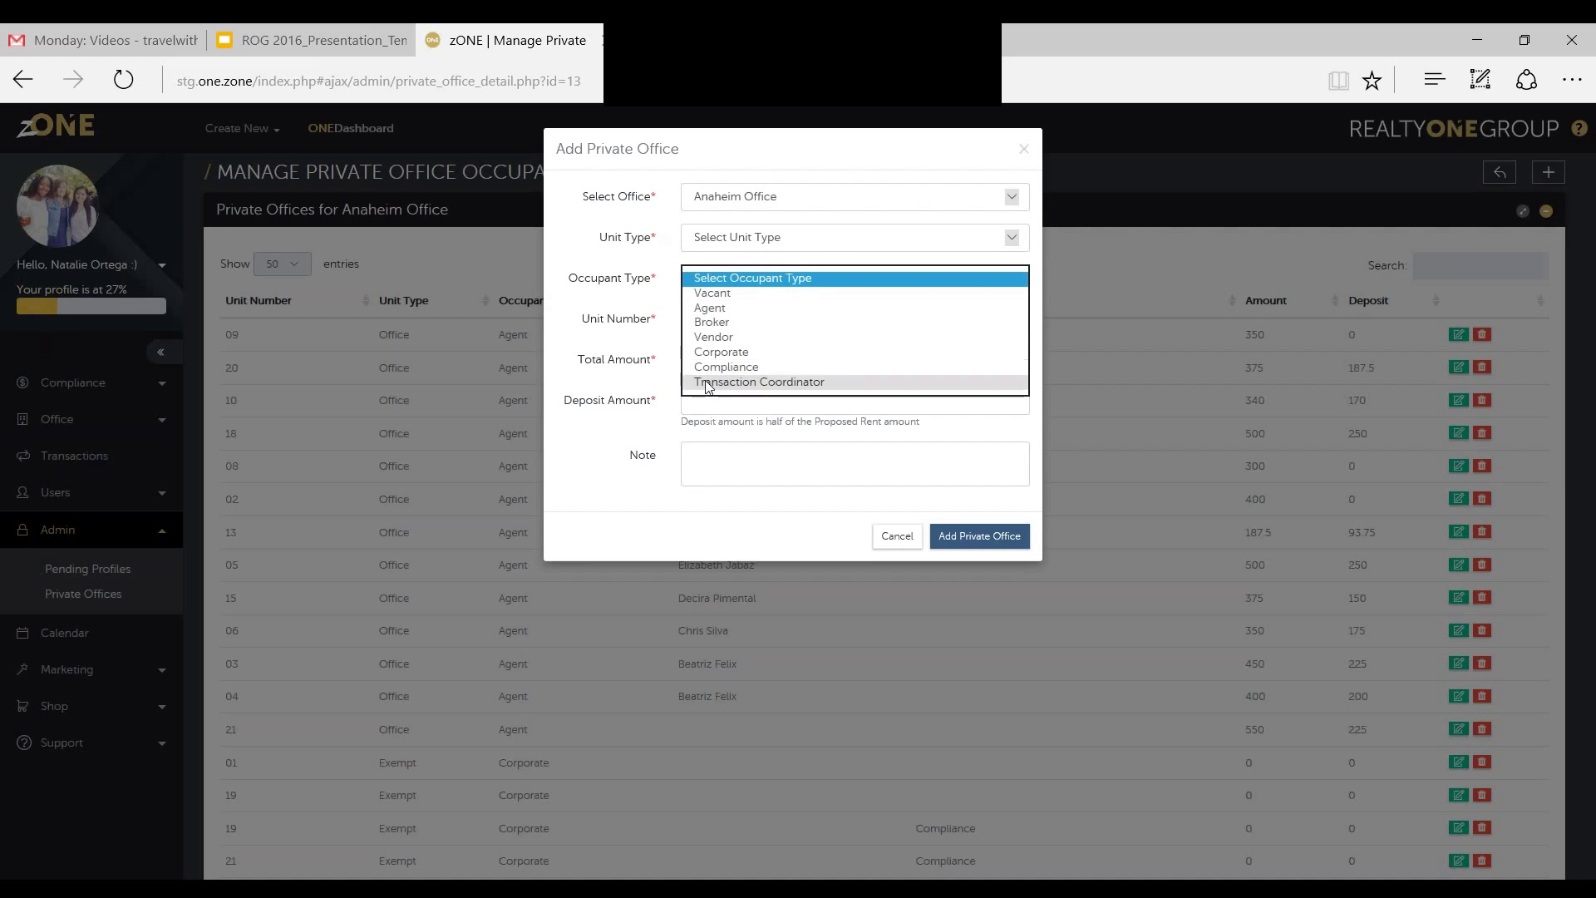
click(653, 301)
Check the Unit Number, Total Amount, Deposit Amount and Note fields, cancel without adding an office, and review the unit list
click(697, 320)
key(Tab)
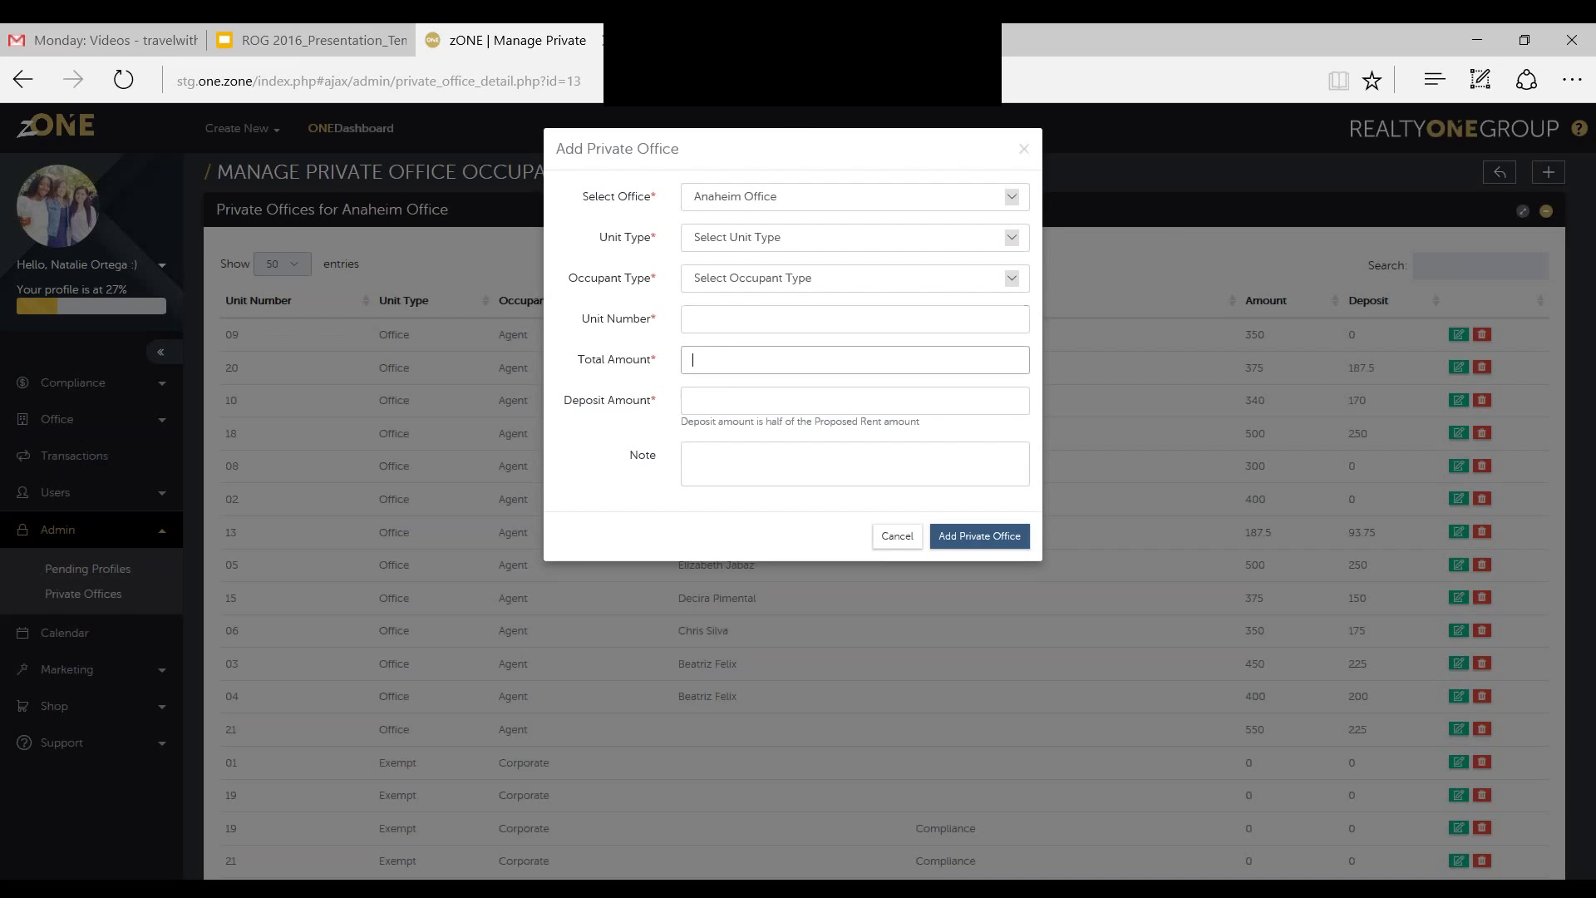
click(707, 413)
click(715, 459)
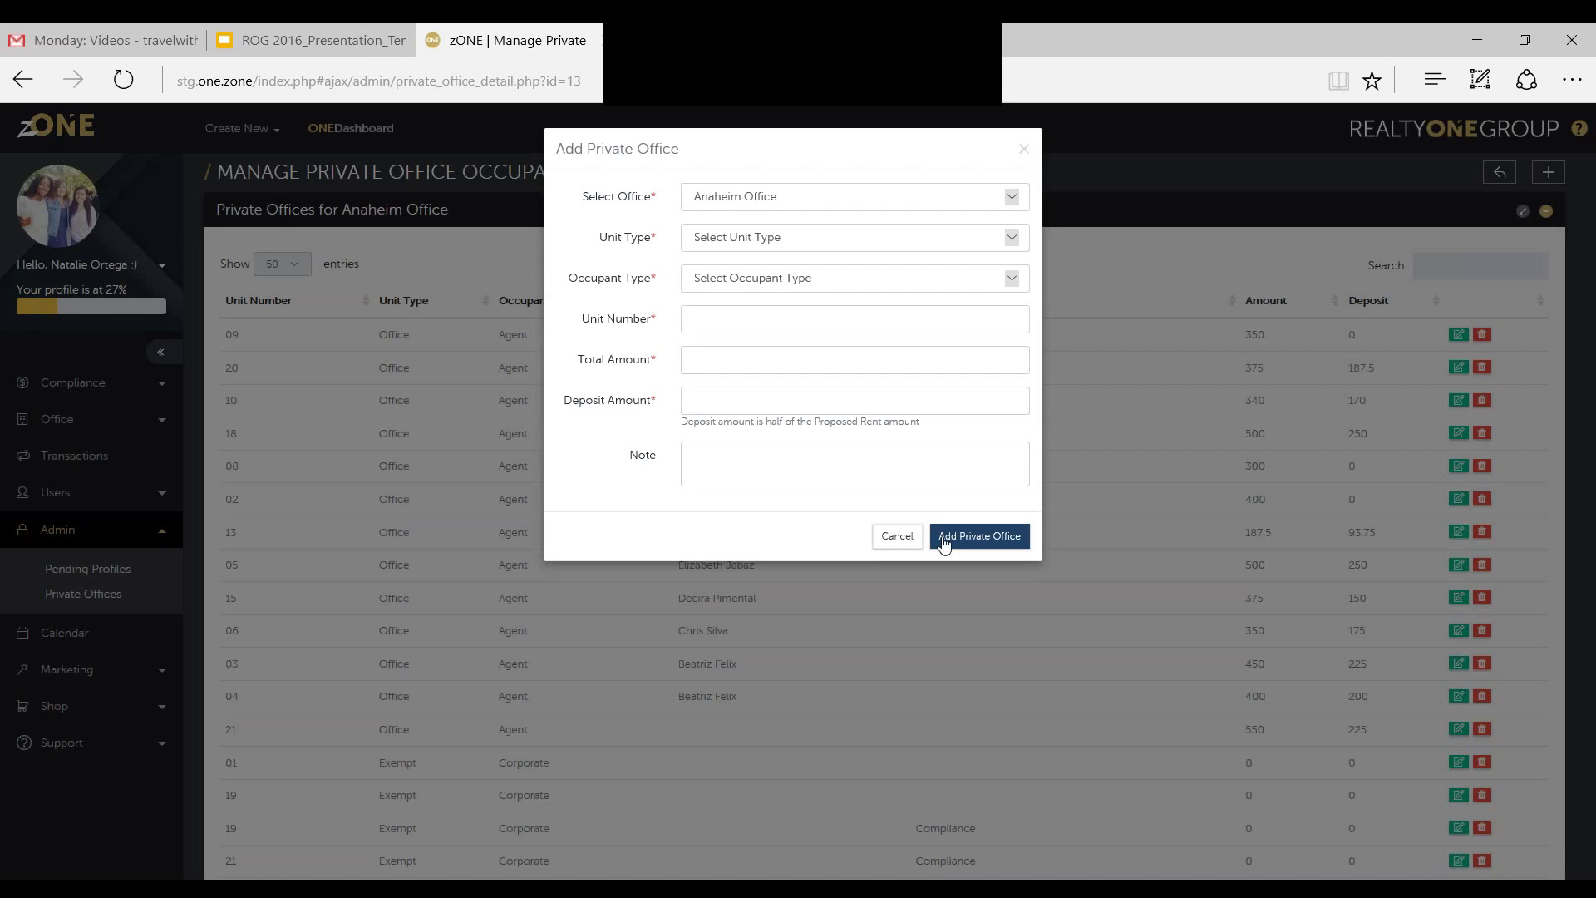
click(889, 539)
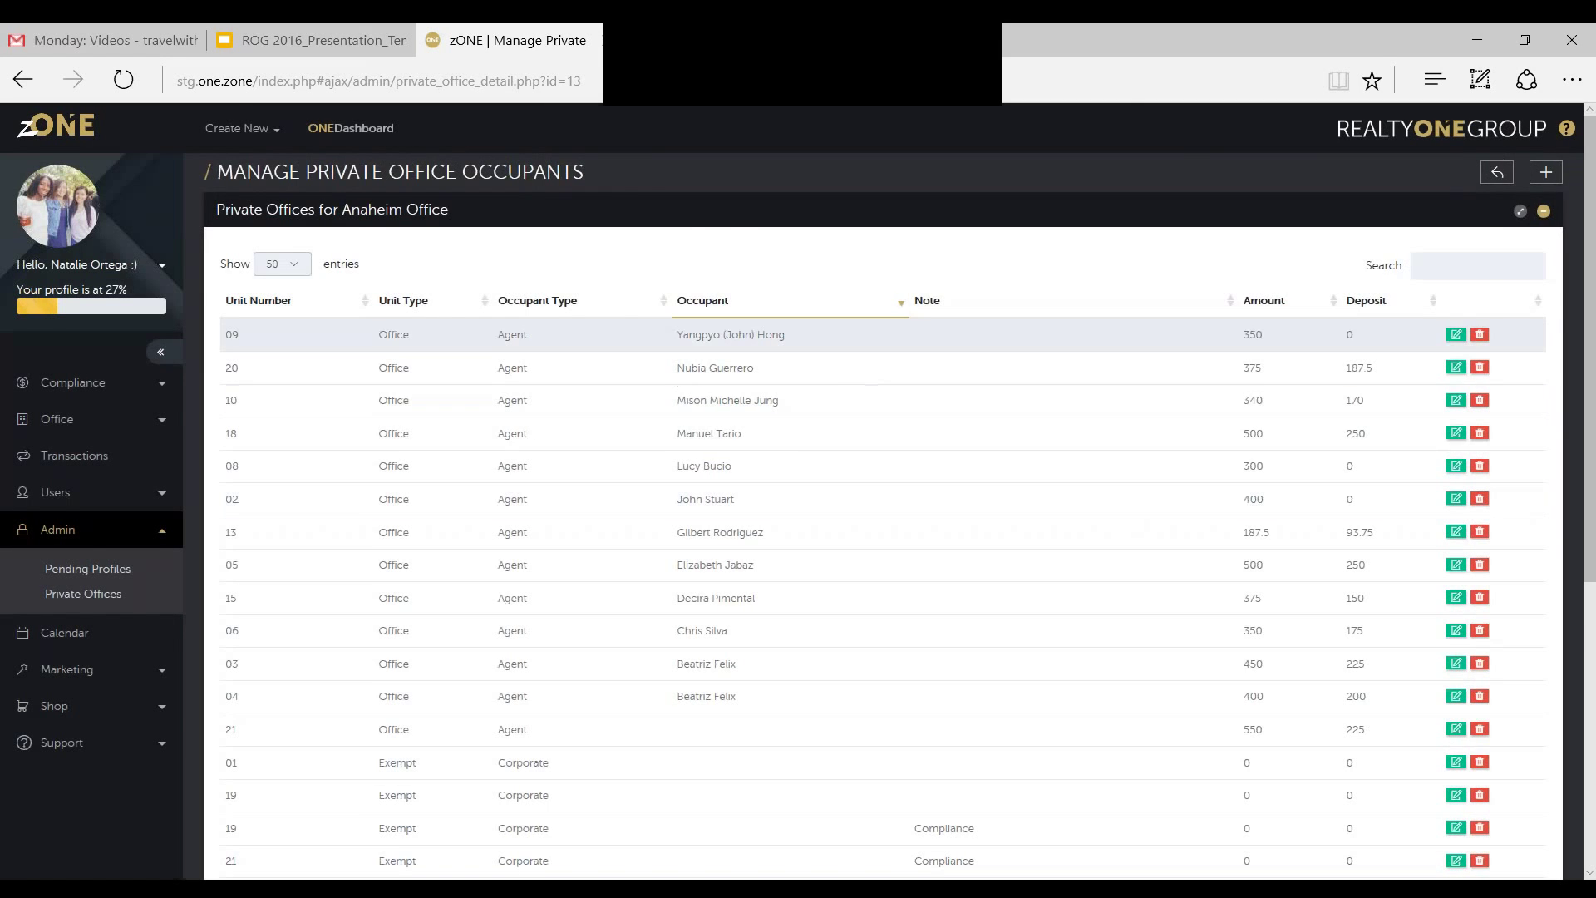
scroll(431, 418, down, 5)
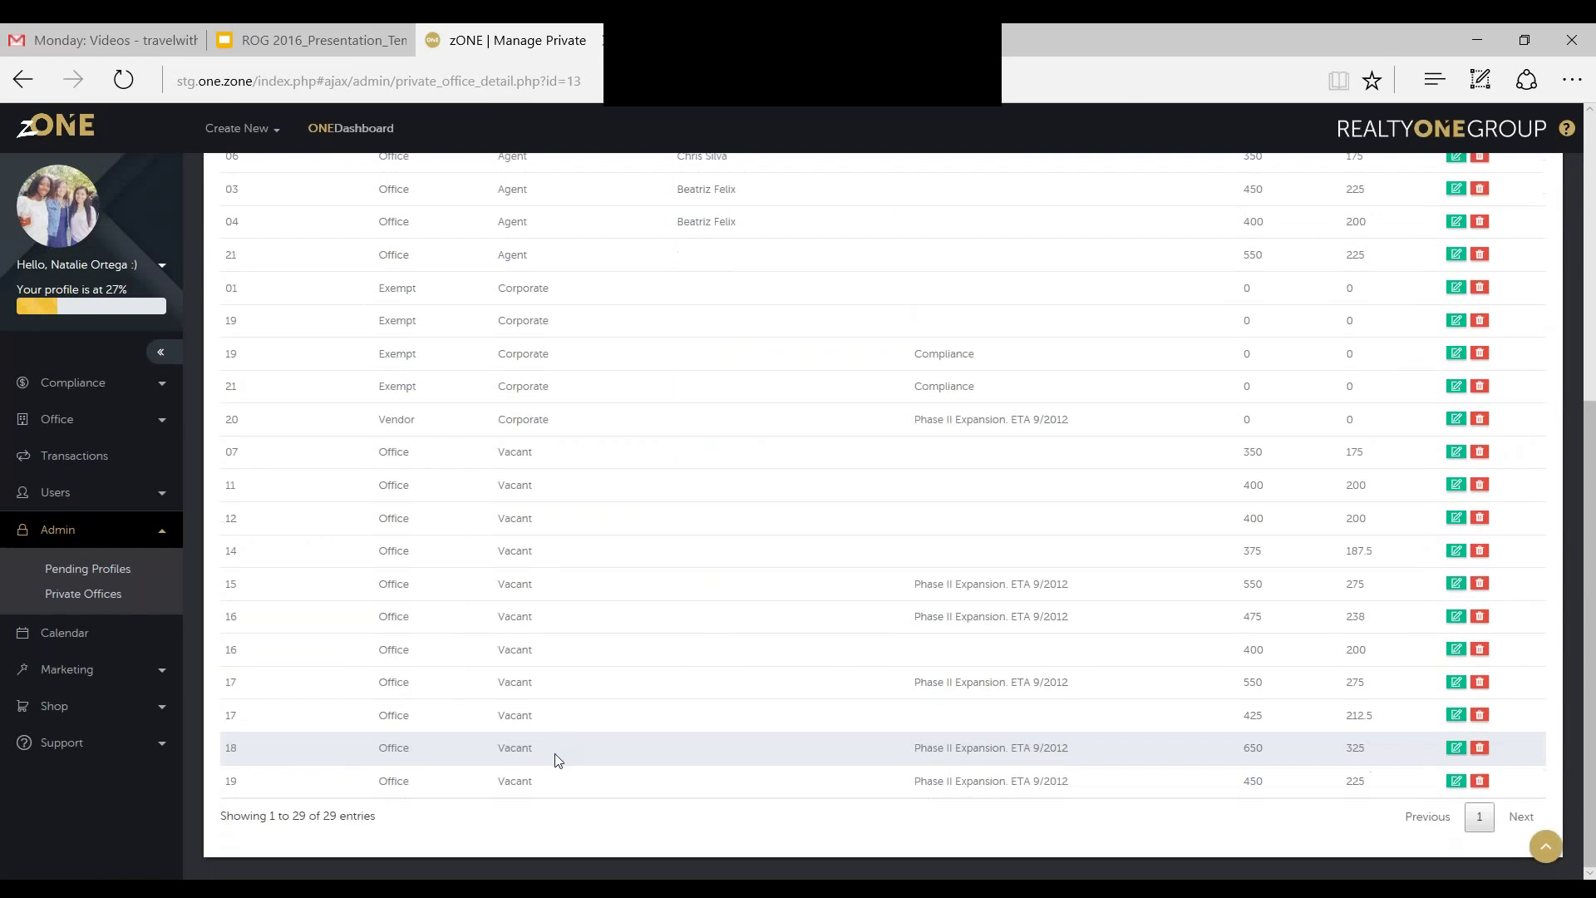
scroll(557, 760, up, 5)
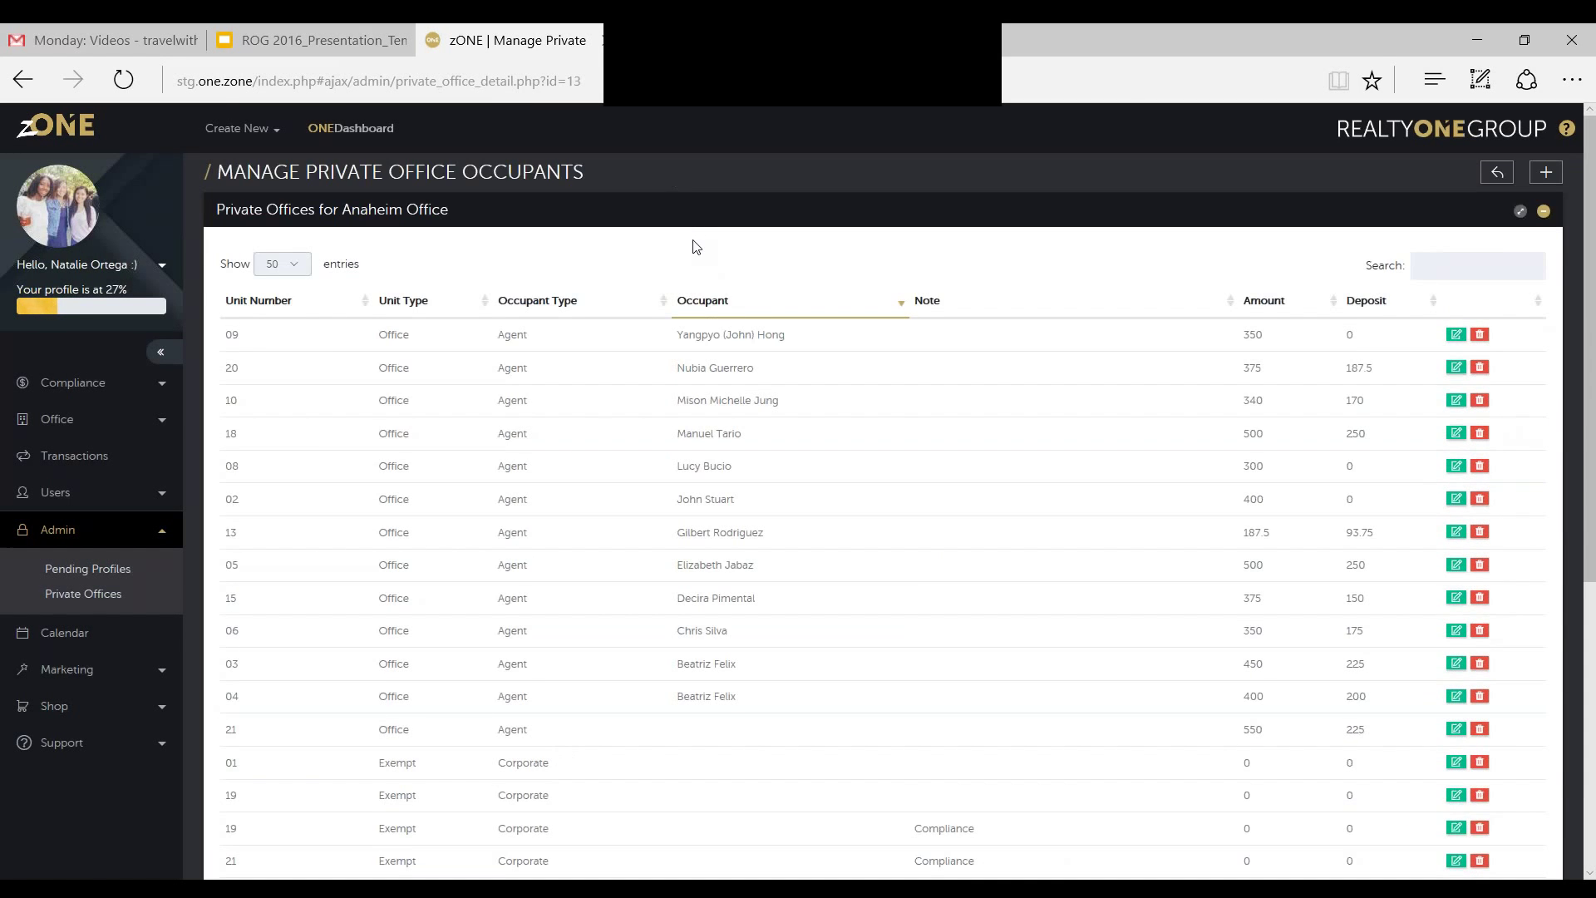